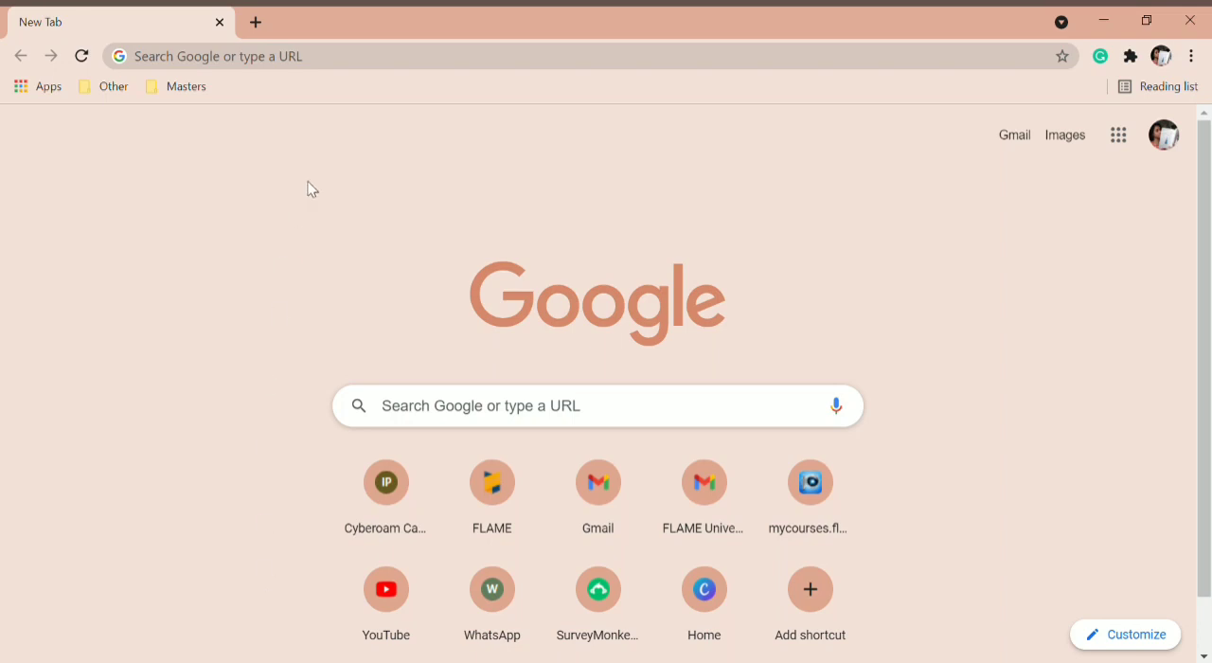
# Step: Find Google Forms through a web search for "google forms" and open the recent form "Untitled form"
pyautogui.click(382, 66)
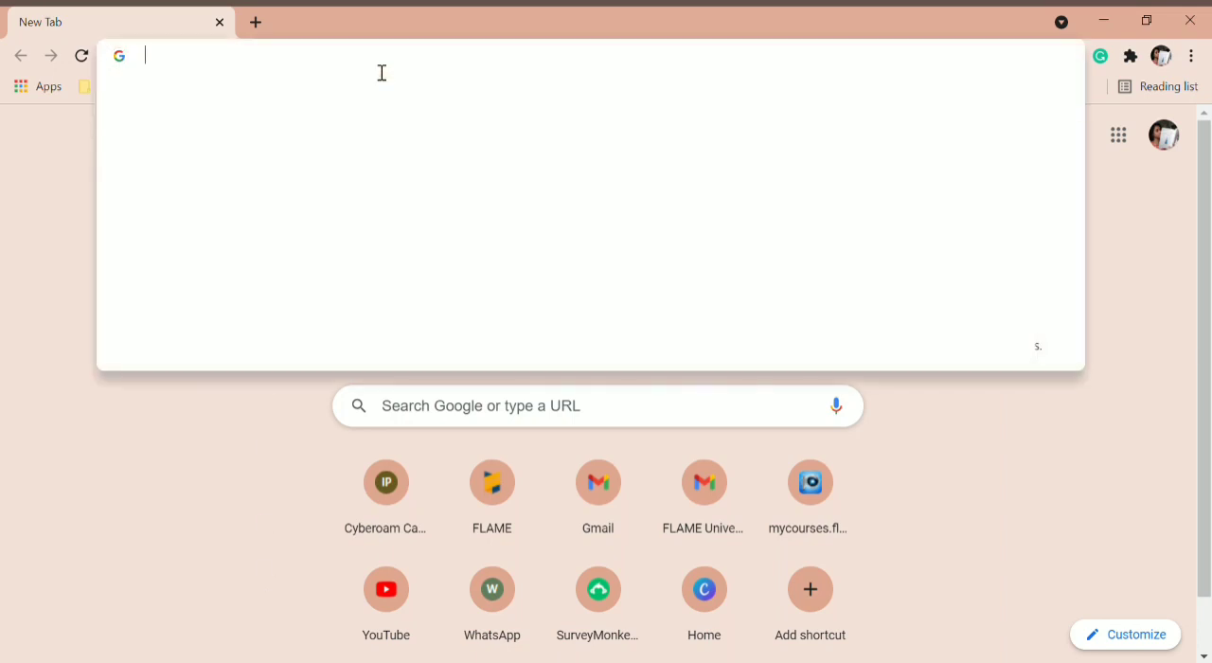
pyautogui.write('google forms')
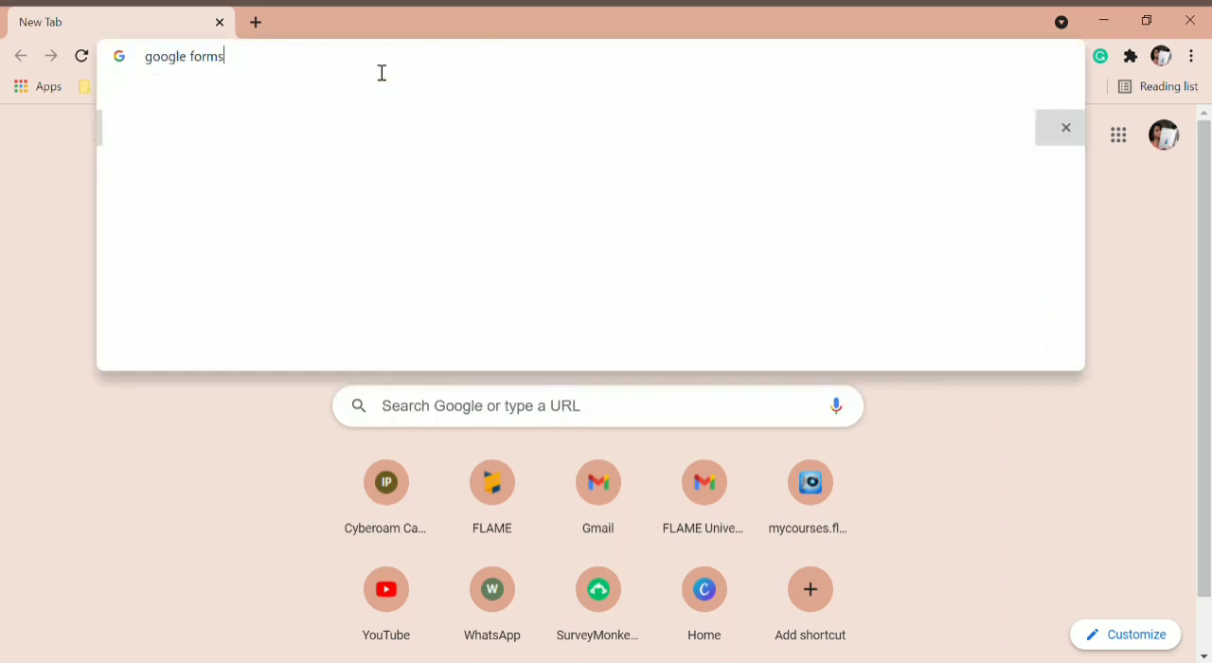
pyautogui.press('Return')
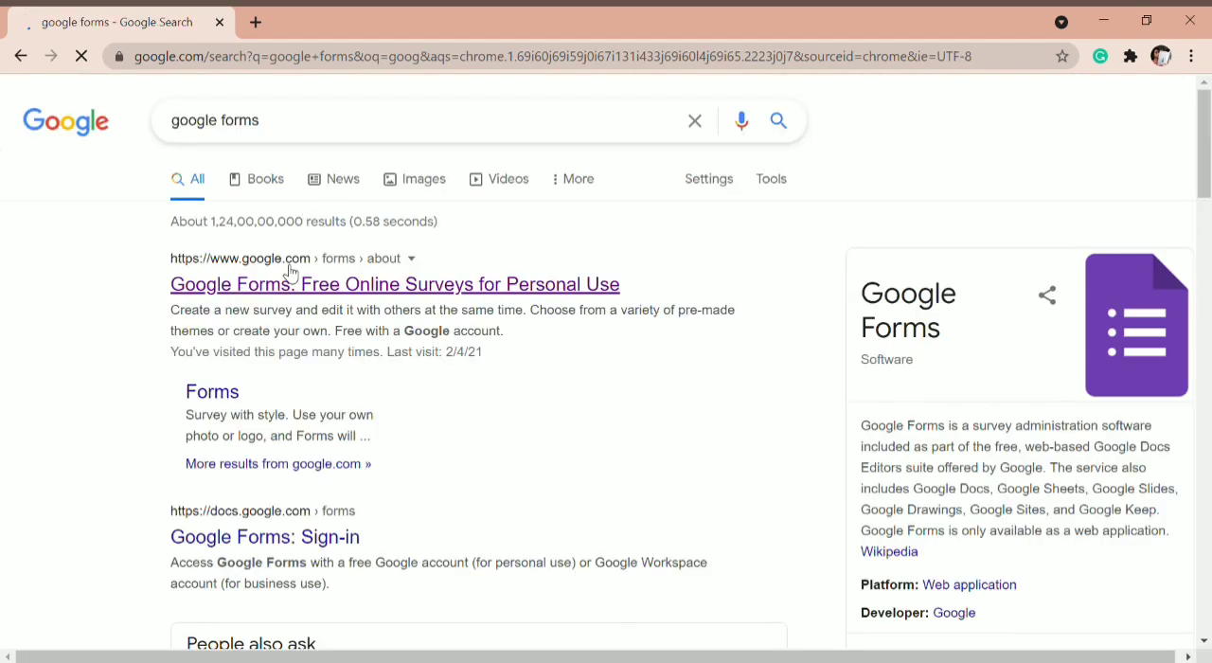
pyautogui.click(294, 283)
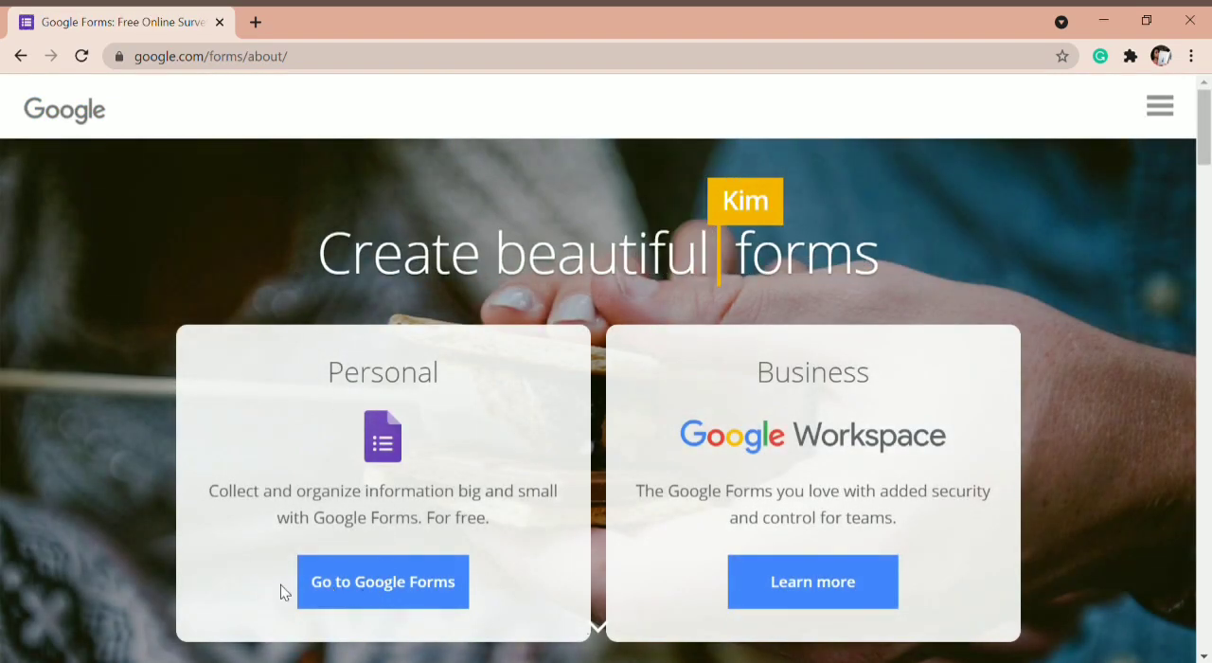
pyautogui.click(388, 590)
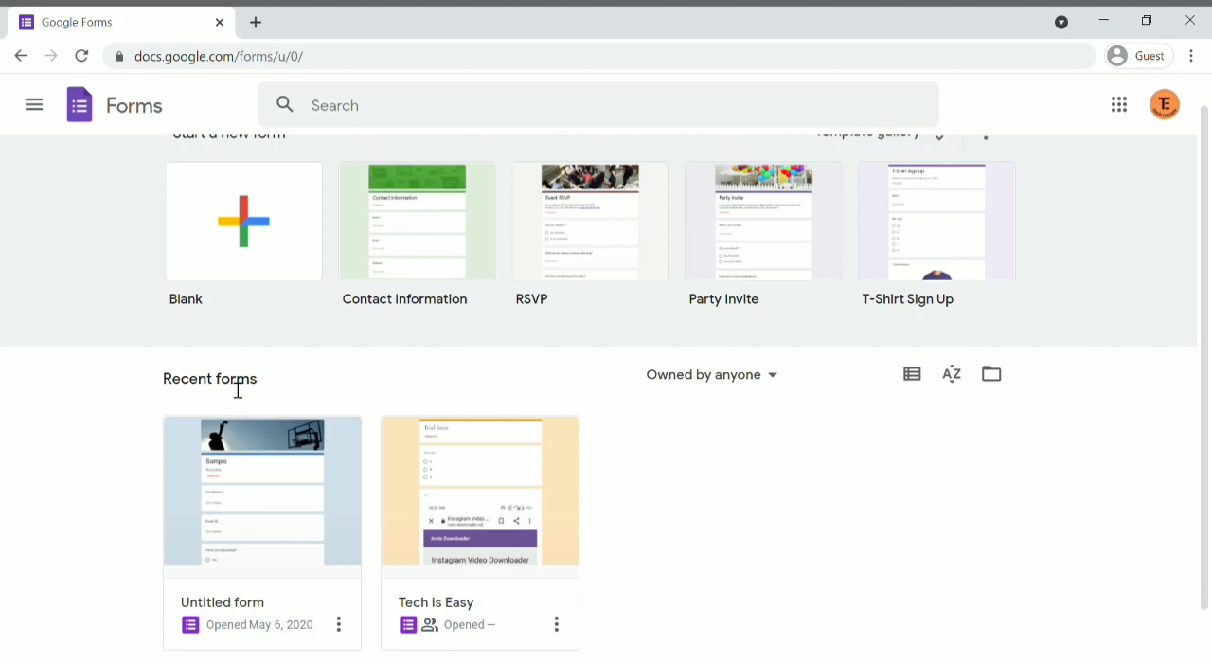
pyautogui.click(255, 491)
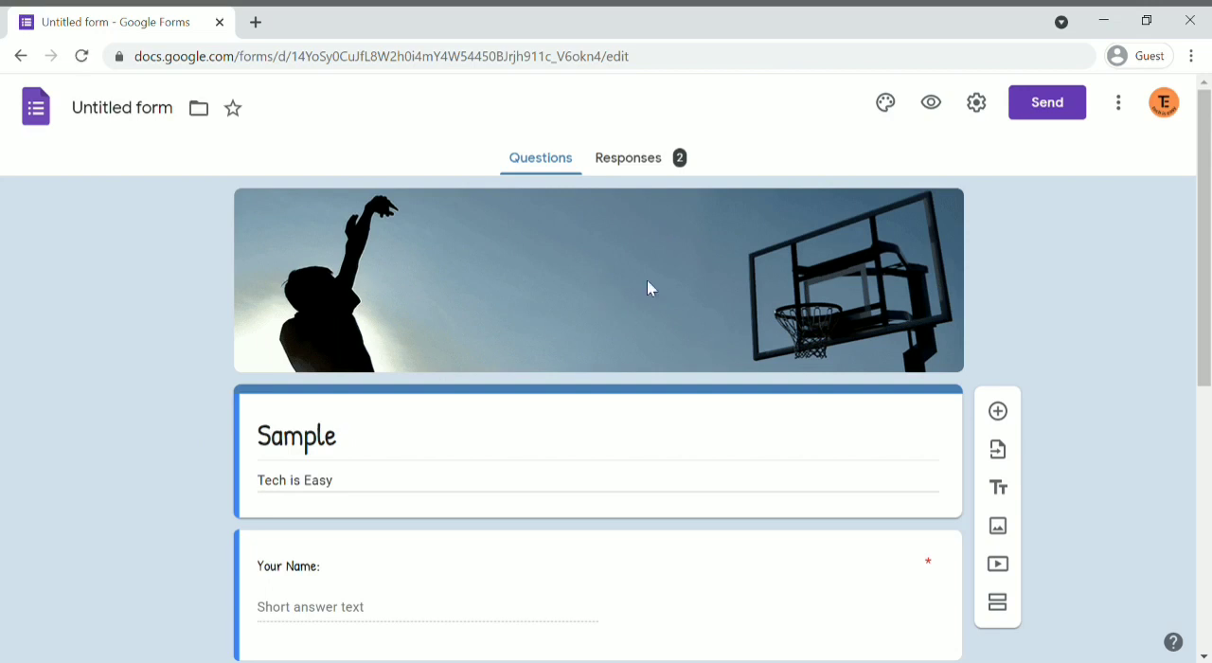
# Step: Open the form's add-ons marketplace and review the Quilgo - Timer & Proctoring listing
pyautogui.click(1123, 102)
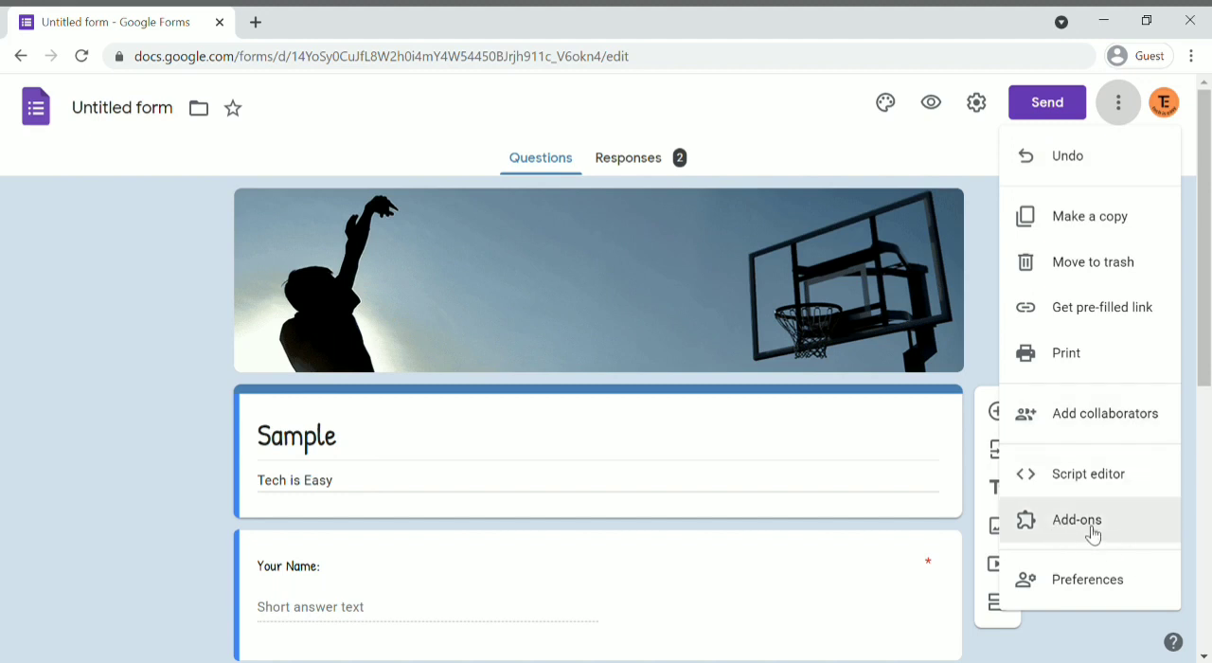
pyautogui.click(1093, 532)
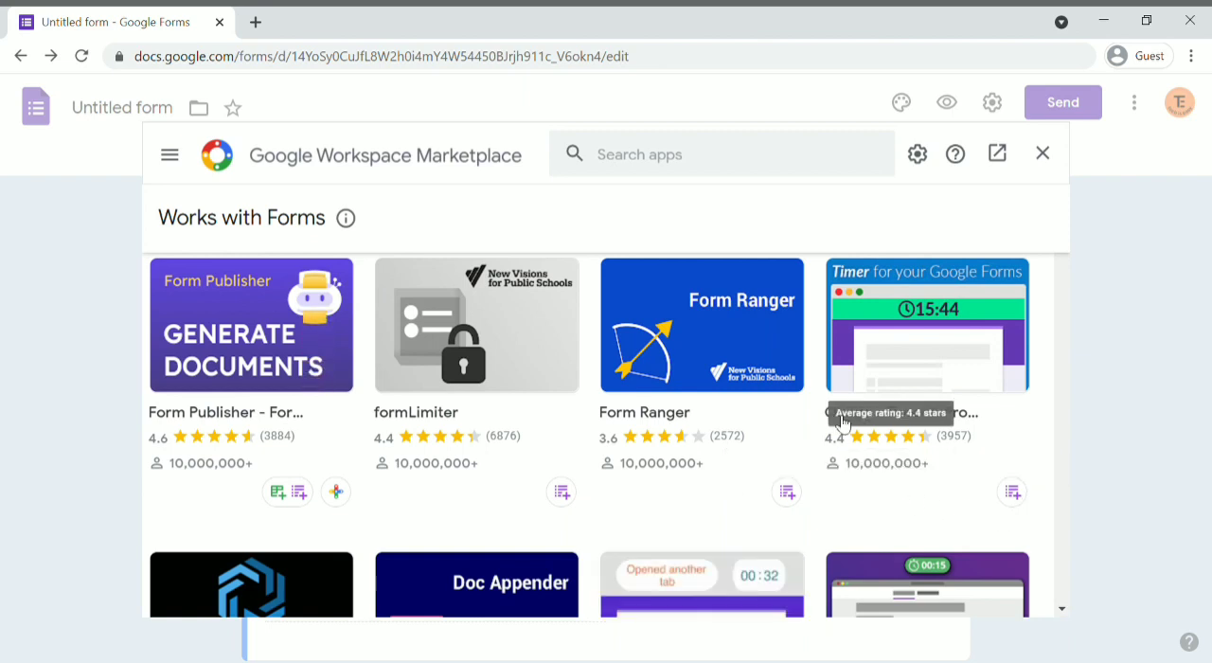
pyautogui.click(1024, 508)
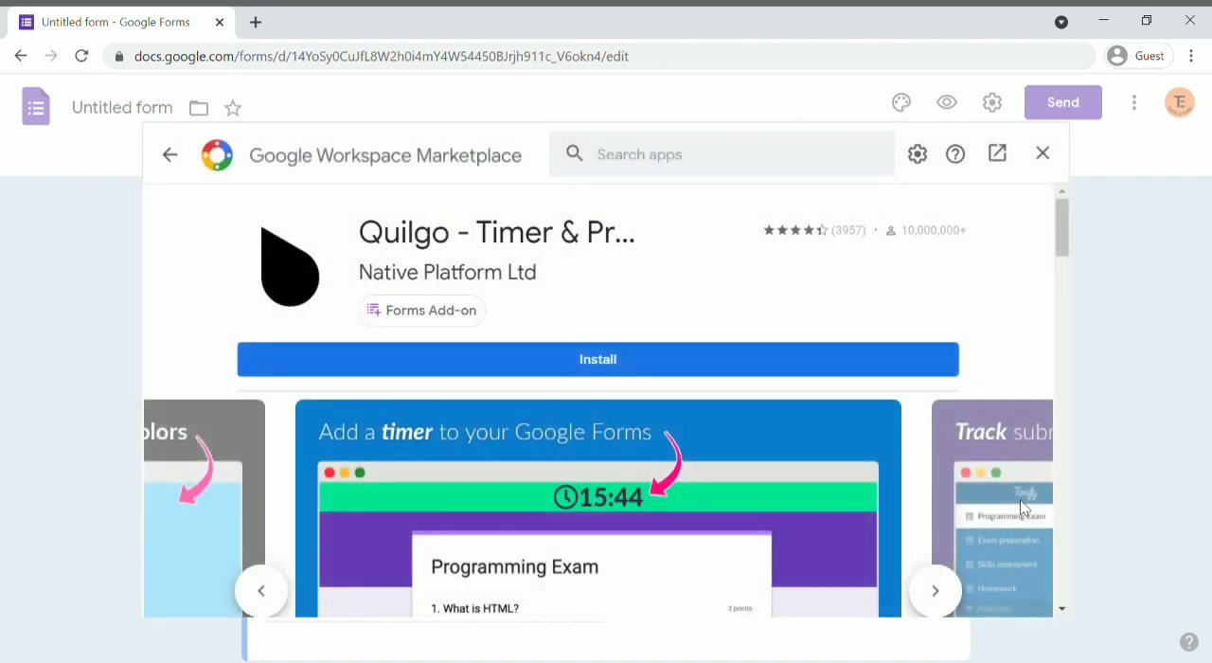
pyautogui.scroll(-10, 598, 473)
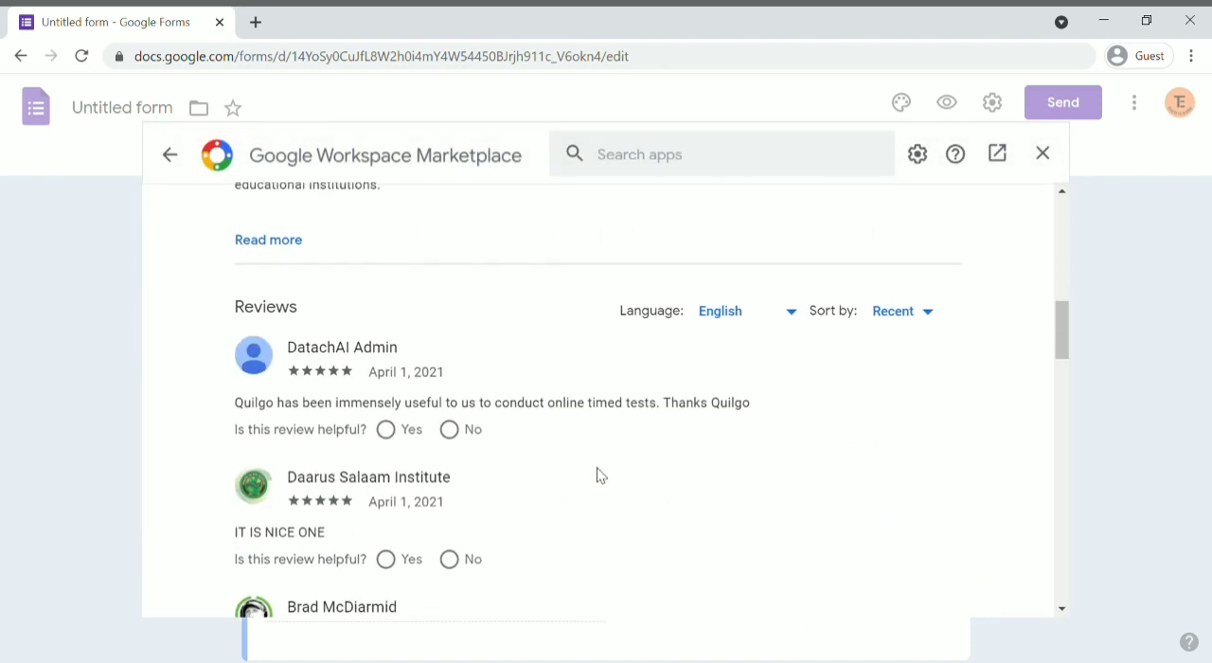
pyautogui.scroll(8, 598, 474)
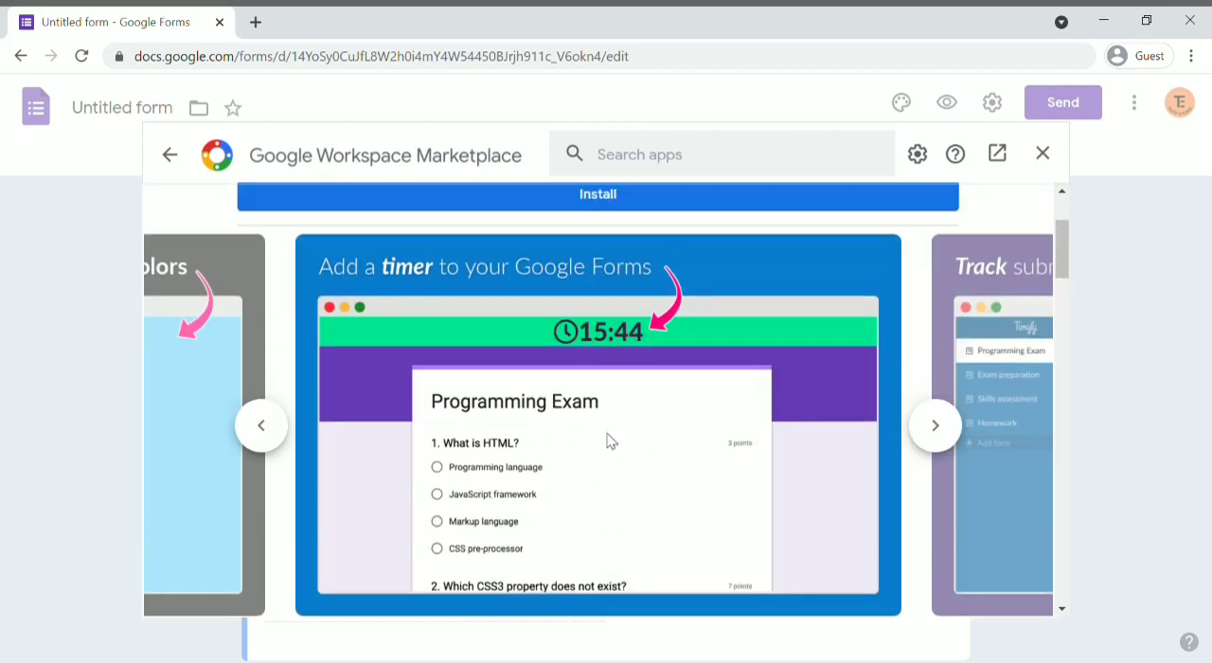
pyautogui.scroll(2, 611, 442)
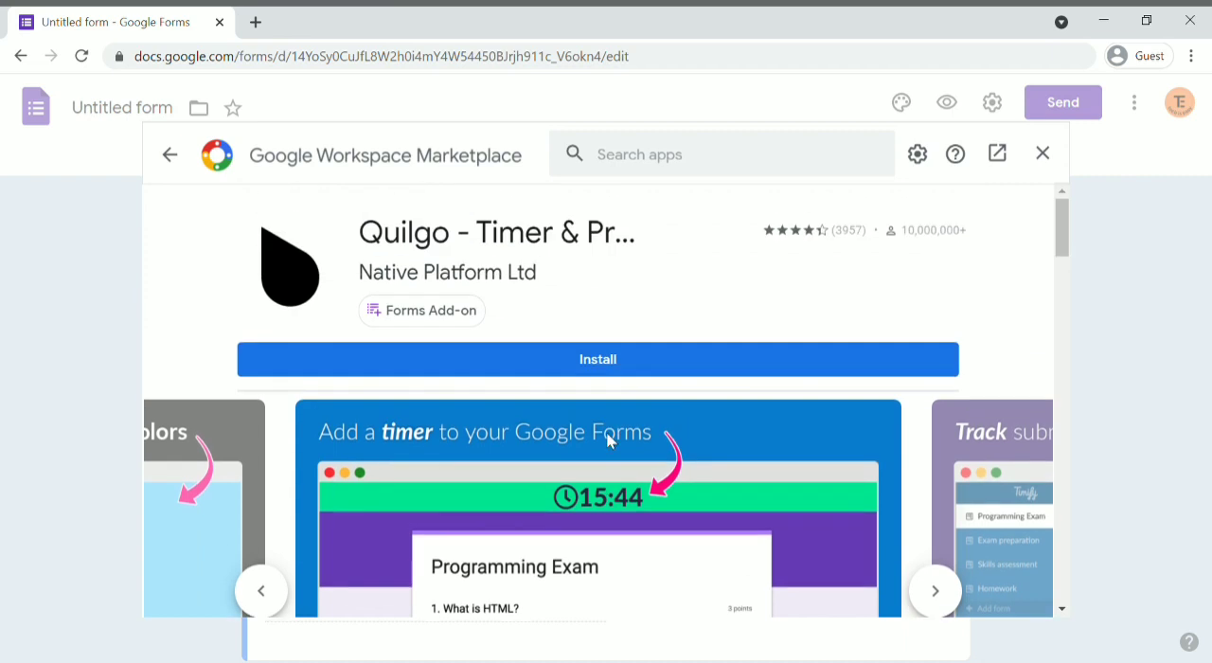
# Step: Install the Quilgo - Timer & Proctoring add-on, finish its introduction and close the marketplace
pyautogui.click(620, 360)
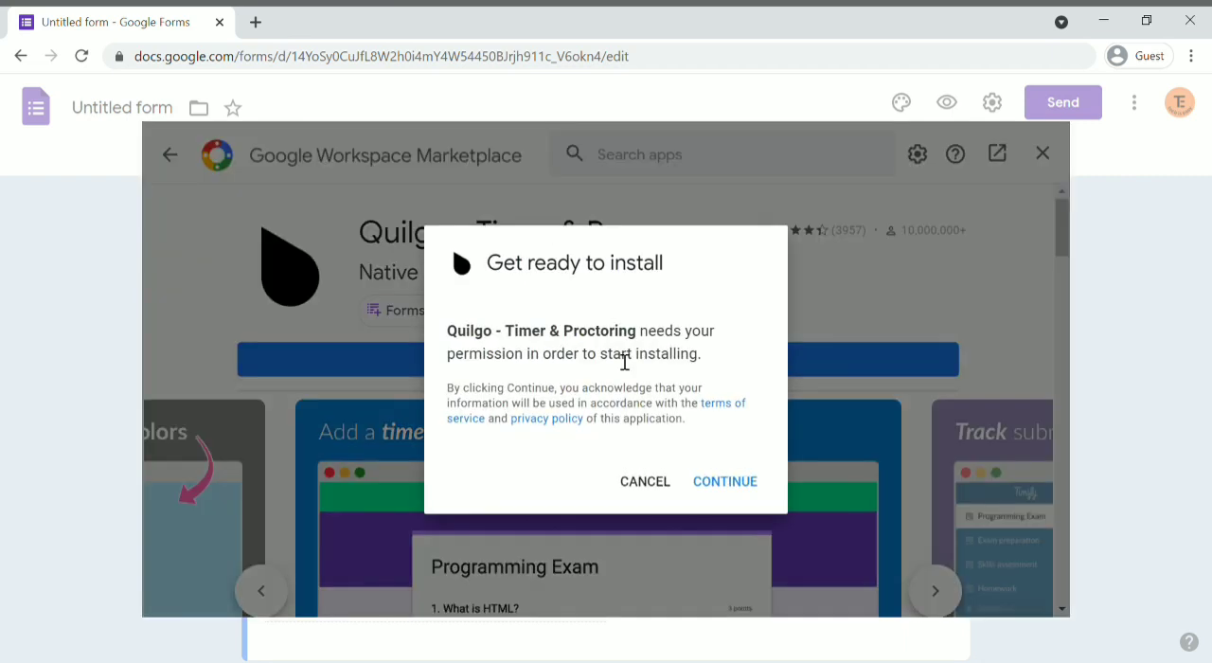
pyautogui.click(727, 488)
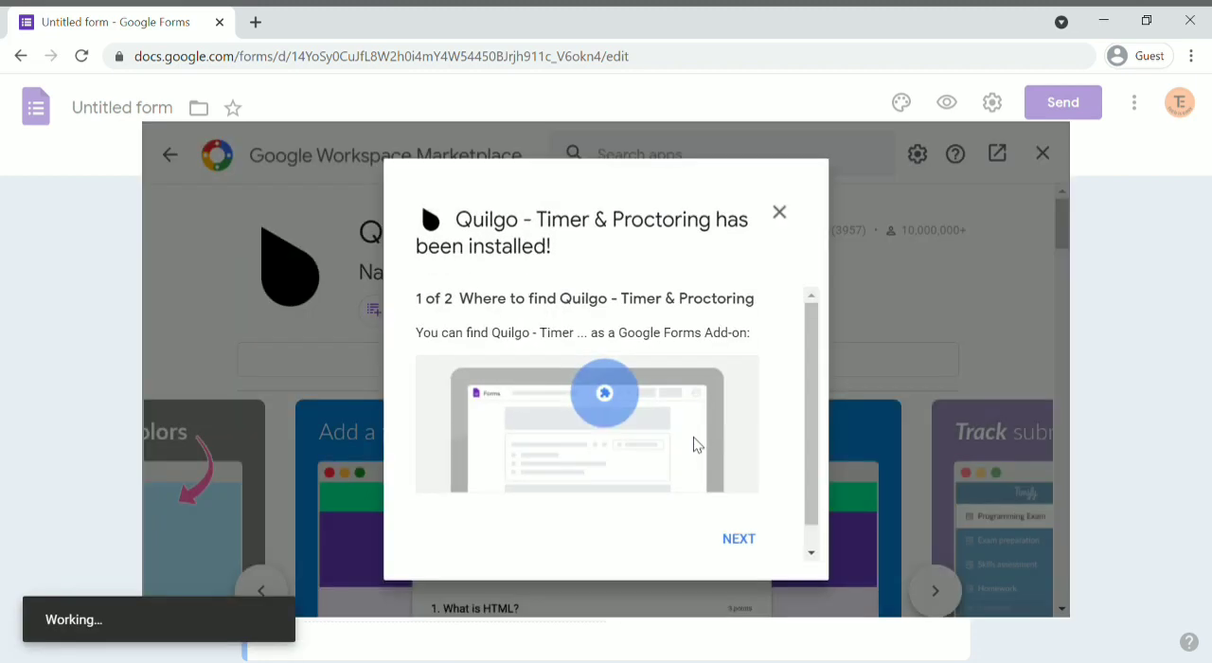
pyautogui.scroll(-1, 660, 402)
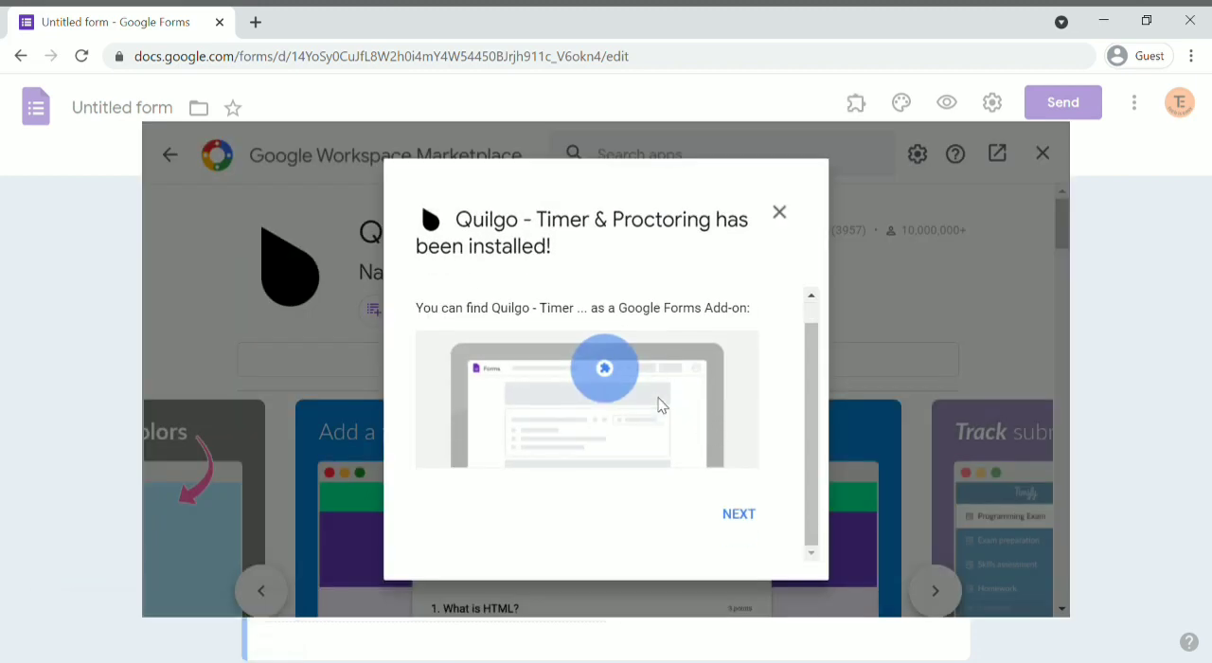
pyautogui.click(749, 523)
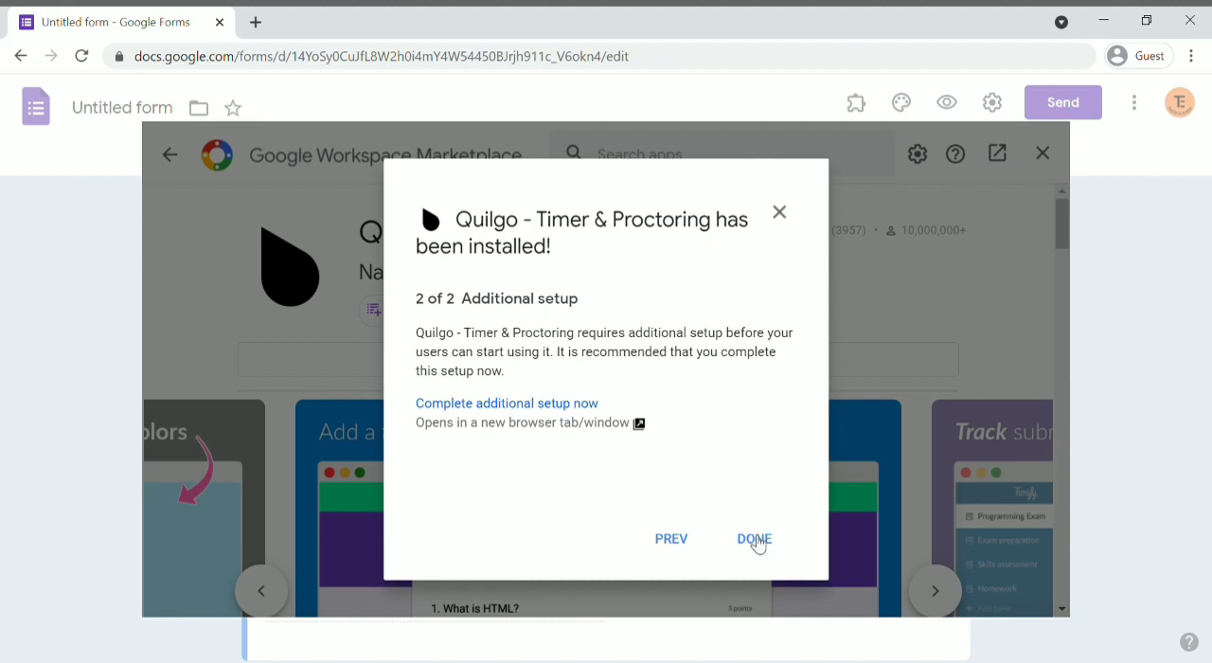
pyautogui.click(756, 540)
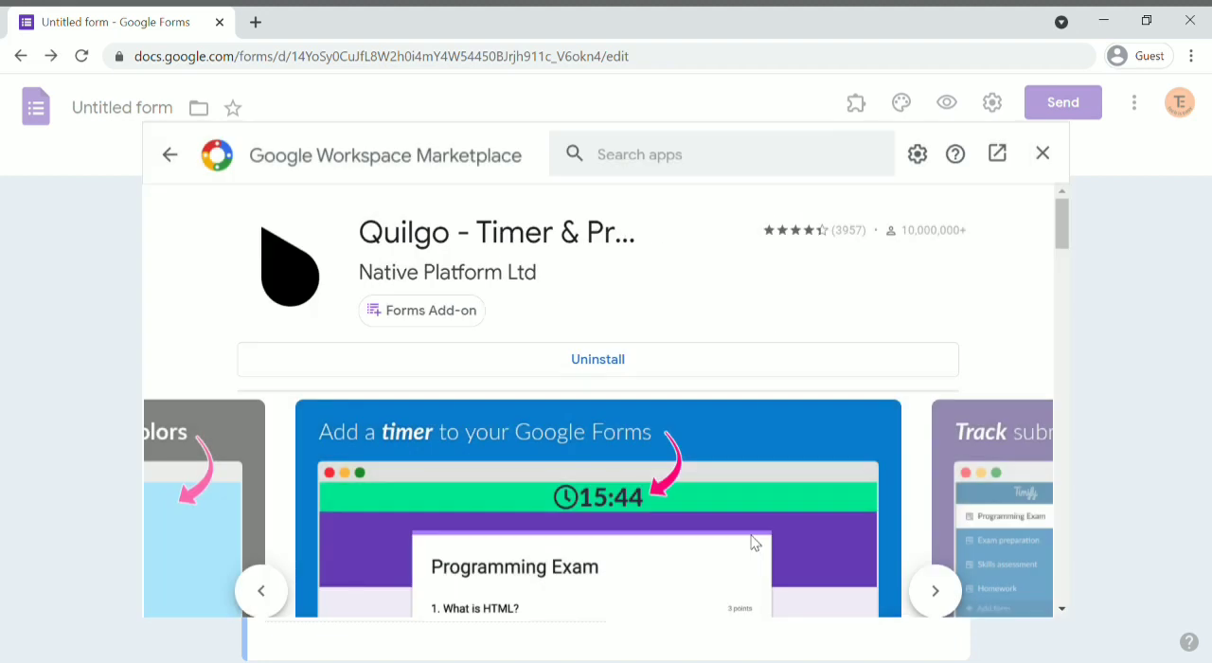
pyautogui.click(1043, 154)
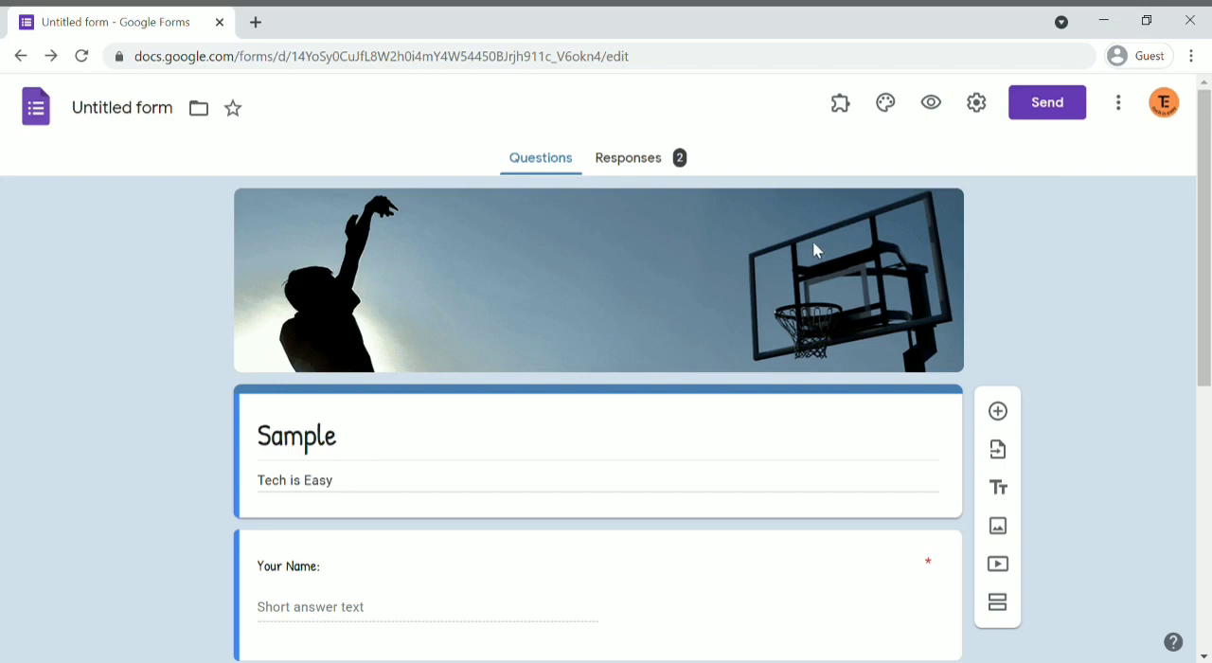
# Step: Open the configuration of the Quilgo - Timer & Proctoring add-on for this form
pyautogui.click(842, 106)
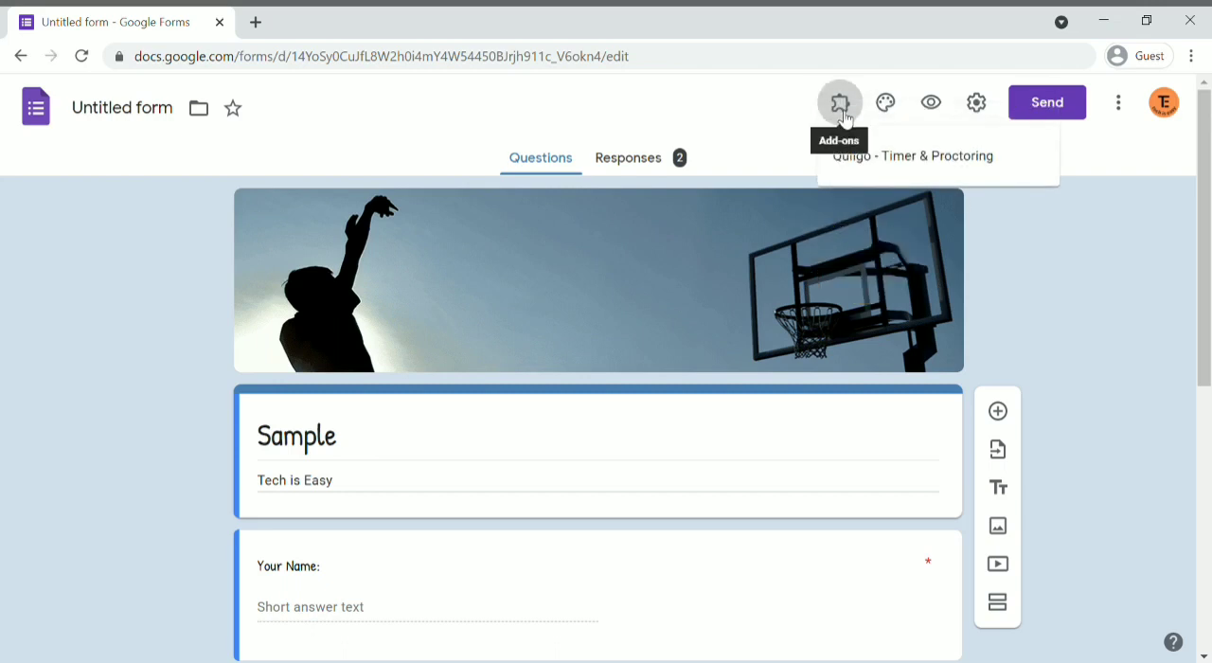
pyautogui.click(893, 171)
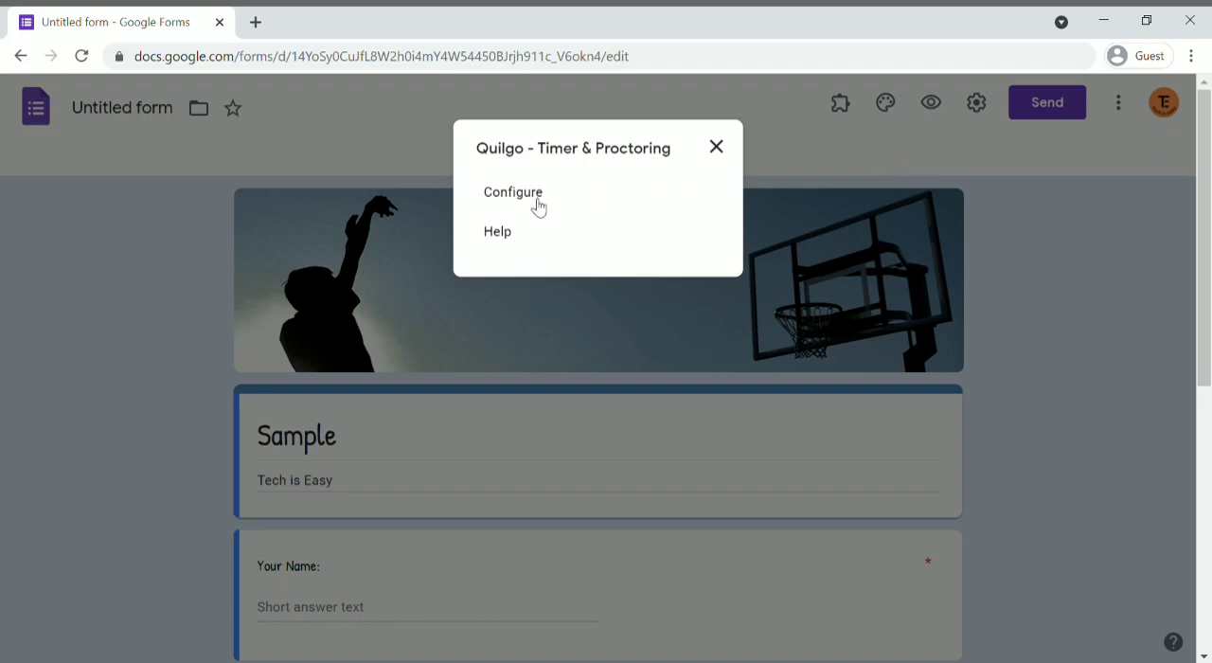
pyautogui.click(516, 194)
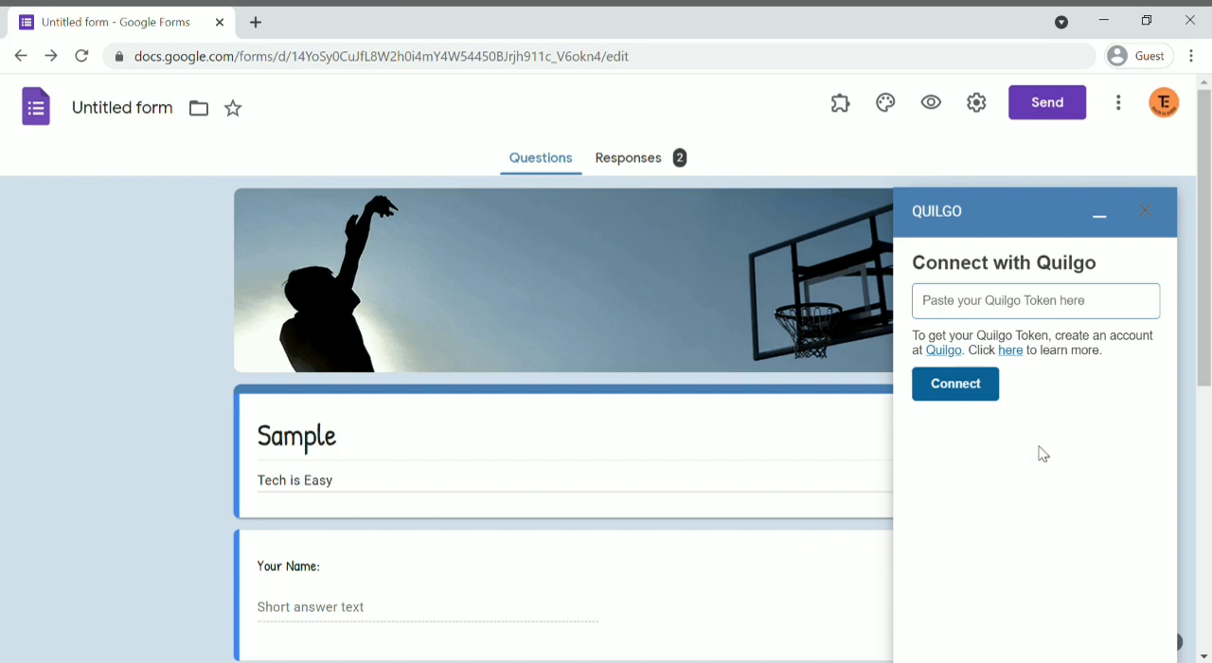
# Step: Sign up on the Quilgo website with the account e-mail and paste the verification code from the inbox
pyautogui.click(950, 361)
pyautogui.scroll(-3, 389, 378)
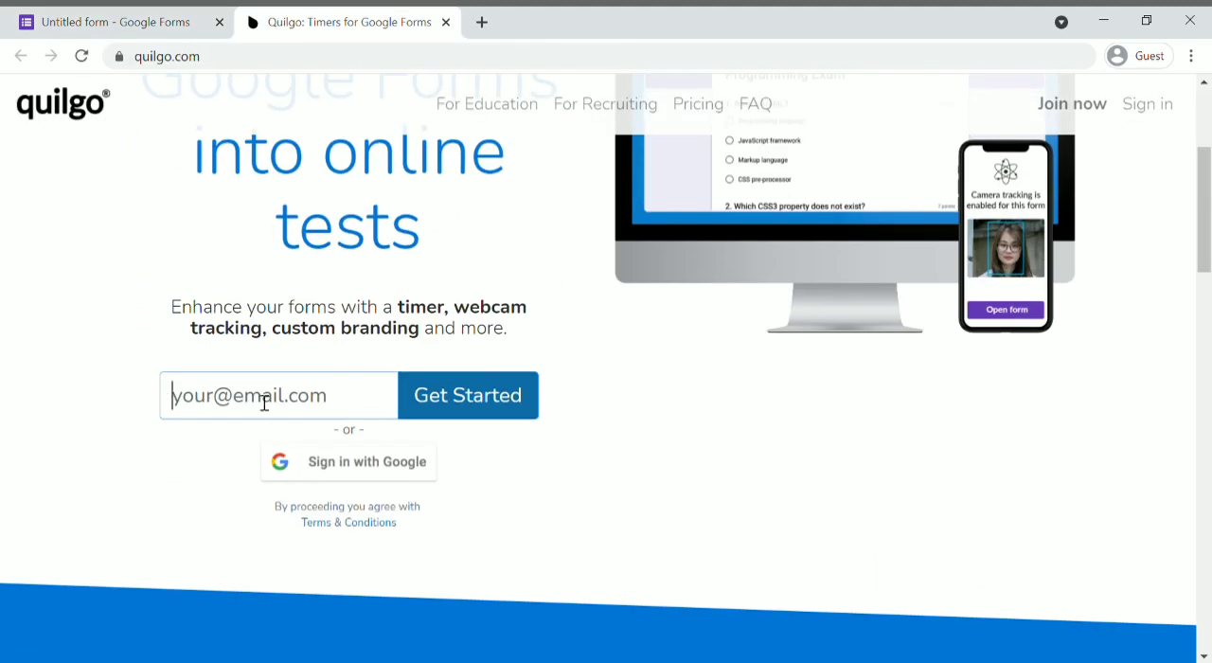
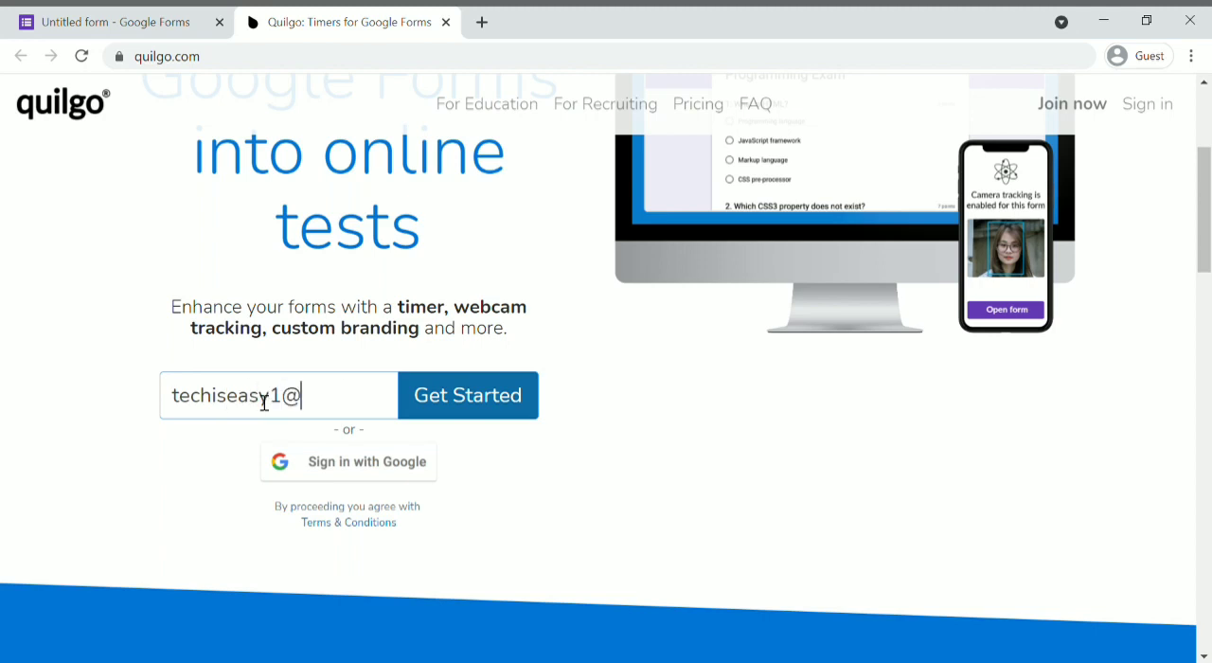
pyautogui.press('Return')
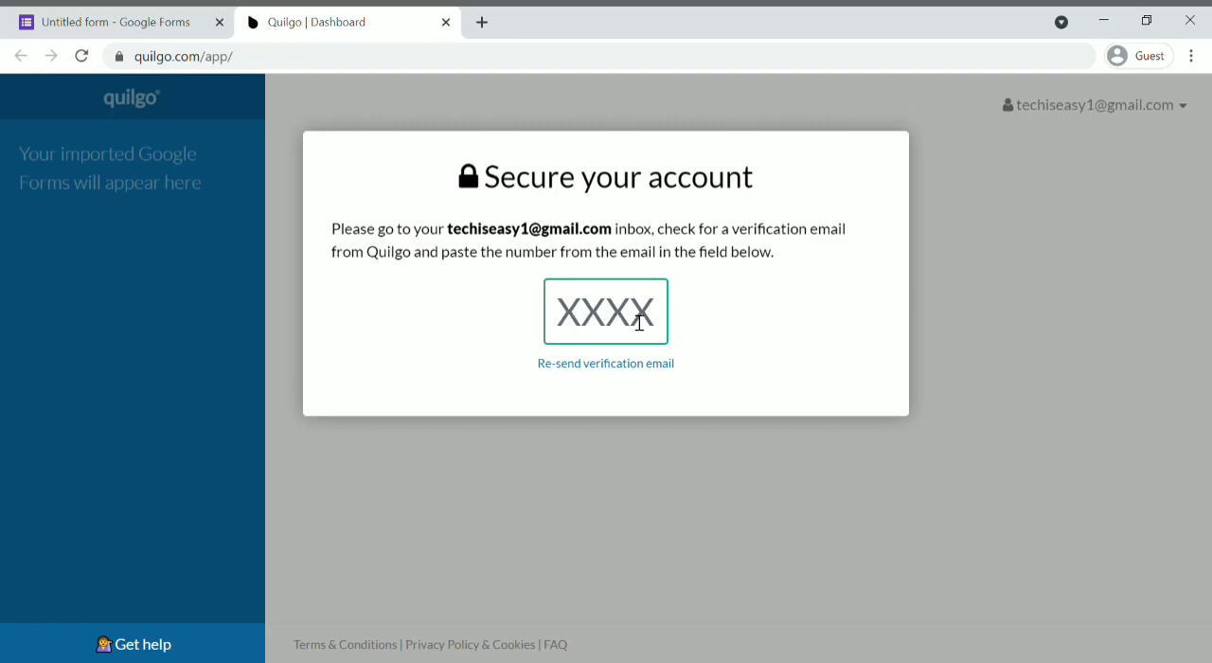
pyautogui.click(649, 313)
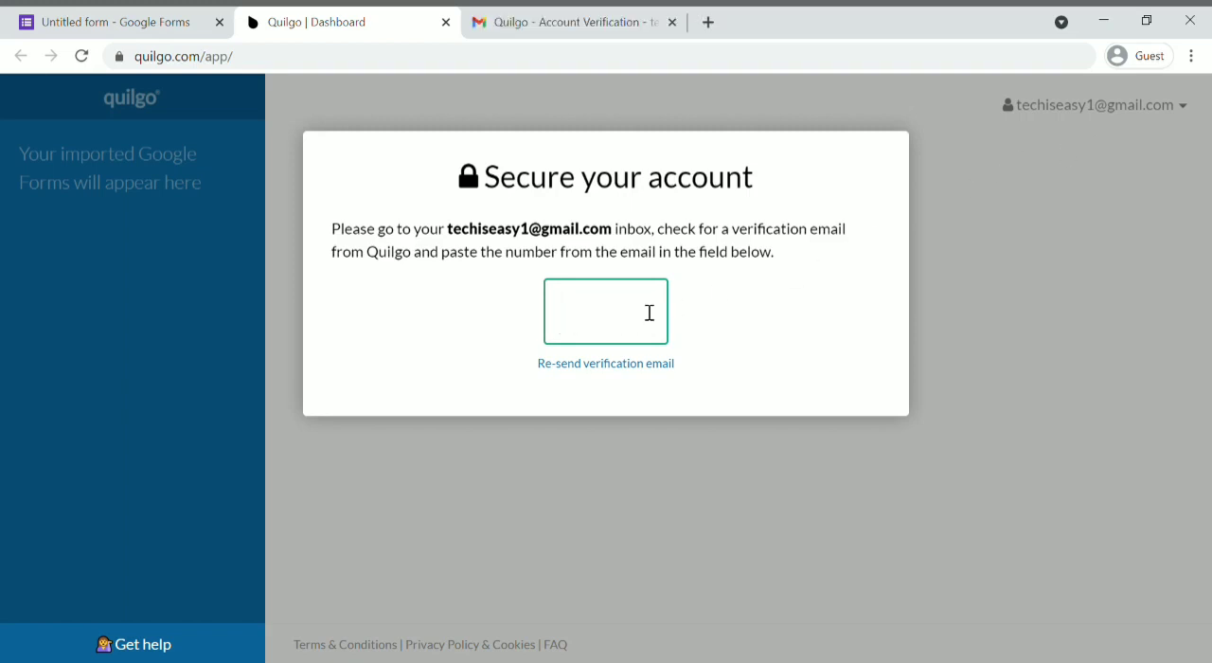
pyautogui.hotkey('ctrl', 'v')
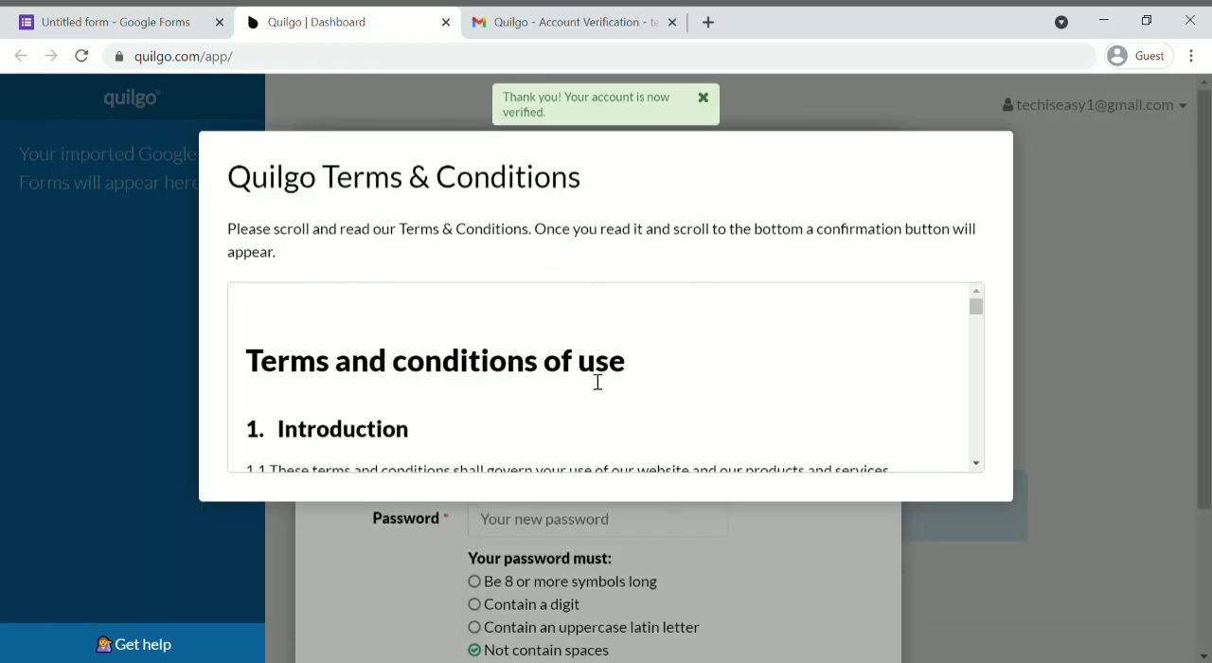
# Step: Accept the Quilgo Terms & Conditions and fill in the account setup details, beginning with the first name
pyautogui.scroll(-15, 598, 381)
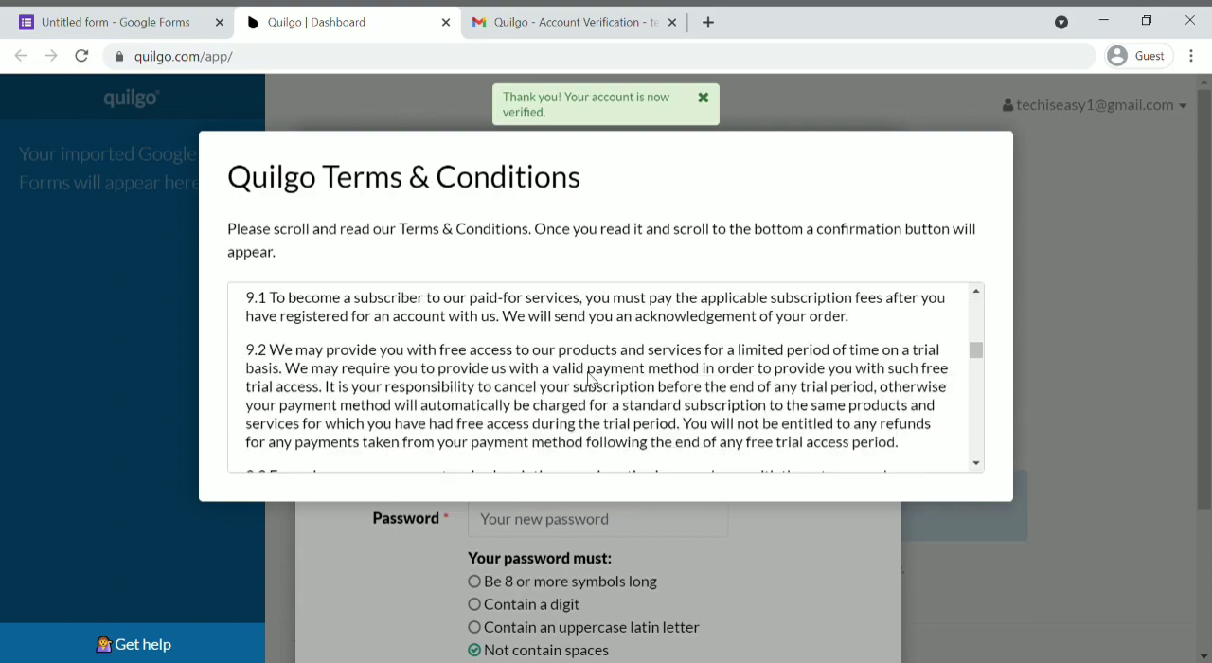
pyautogui.scroll(-2, 589, 378)
pyautogui.moveTo(977, 353); pyautogui.dragTo(982, 460)
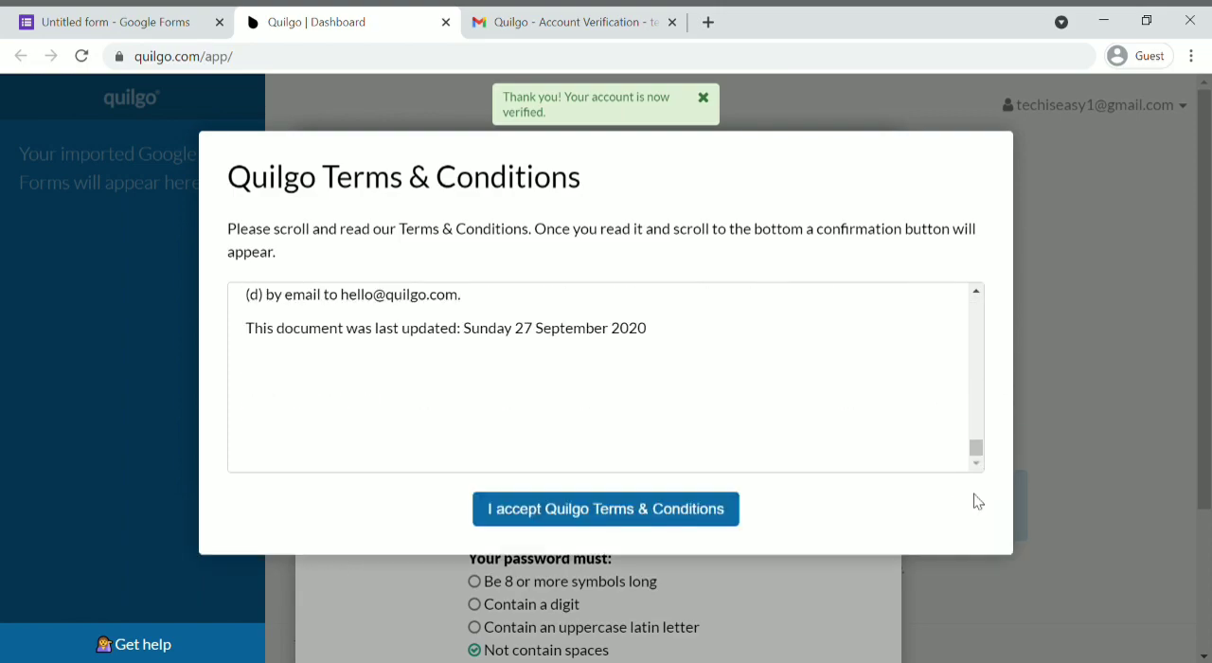
pyautogui.click(600, 510)
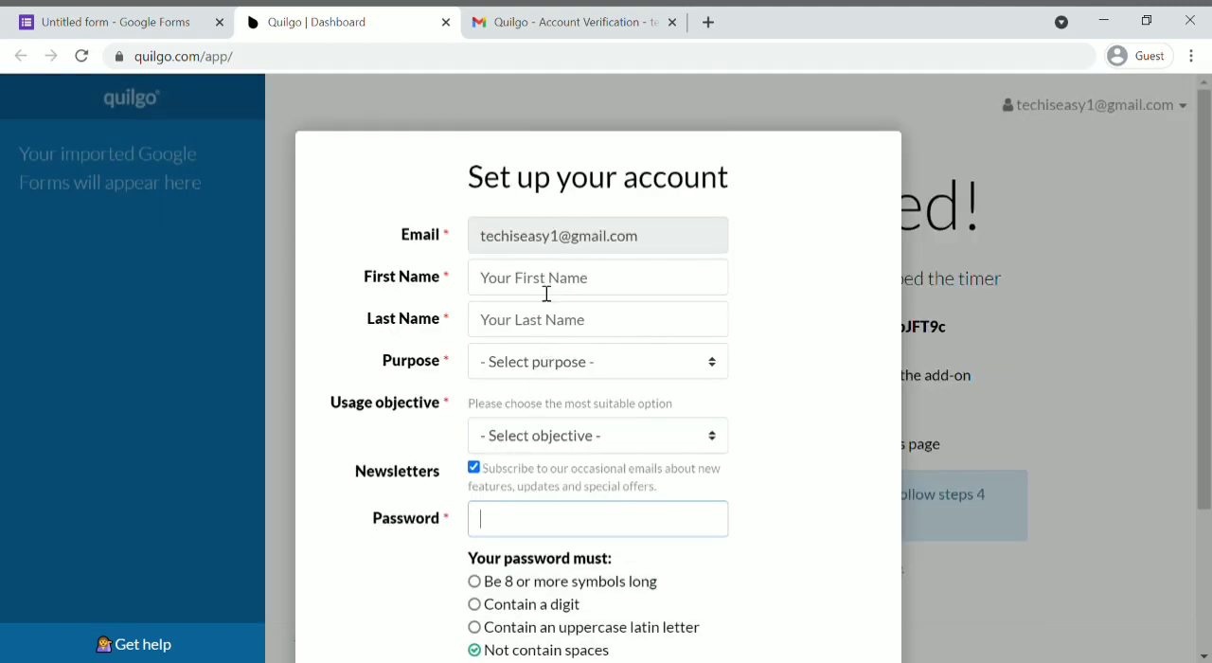
pyautogui.click(543, 277)
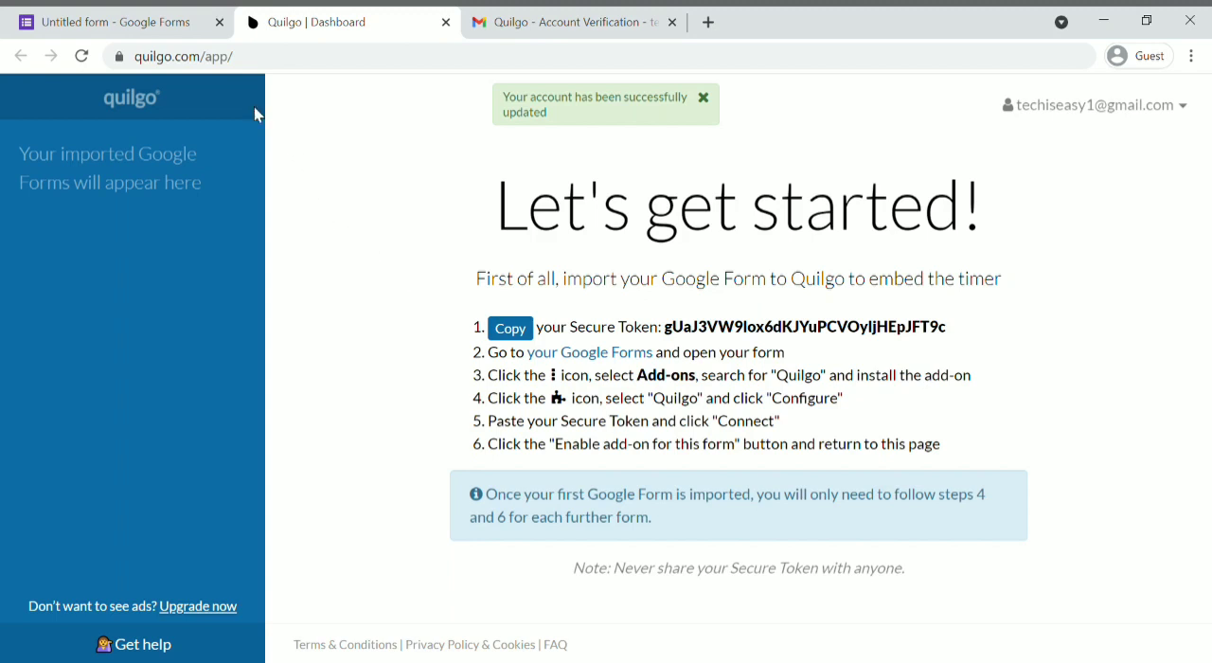
# Step: Copy the Secure Token from the Quilgo dashboard
pyautogui.click(122, 25)
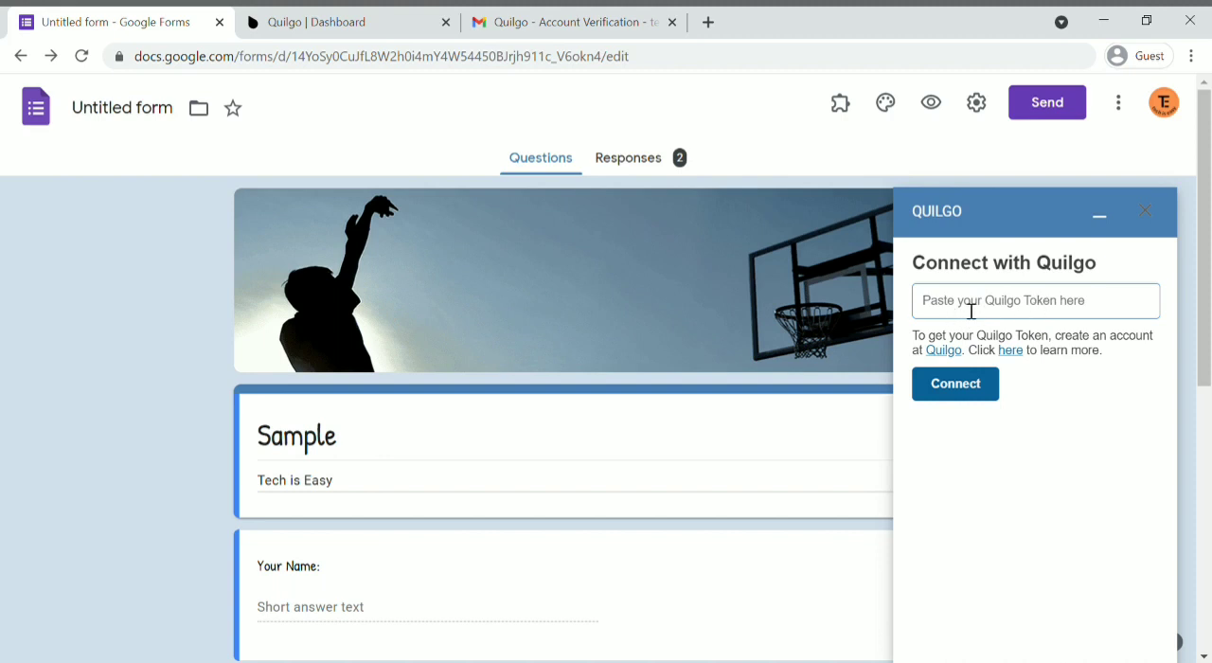
pyautogui.click(322, 17)
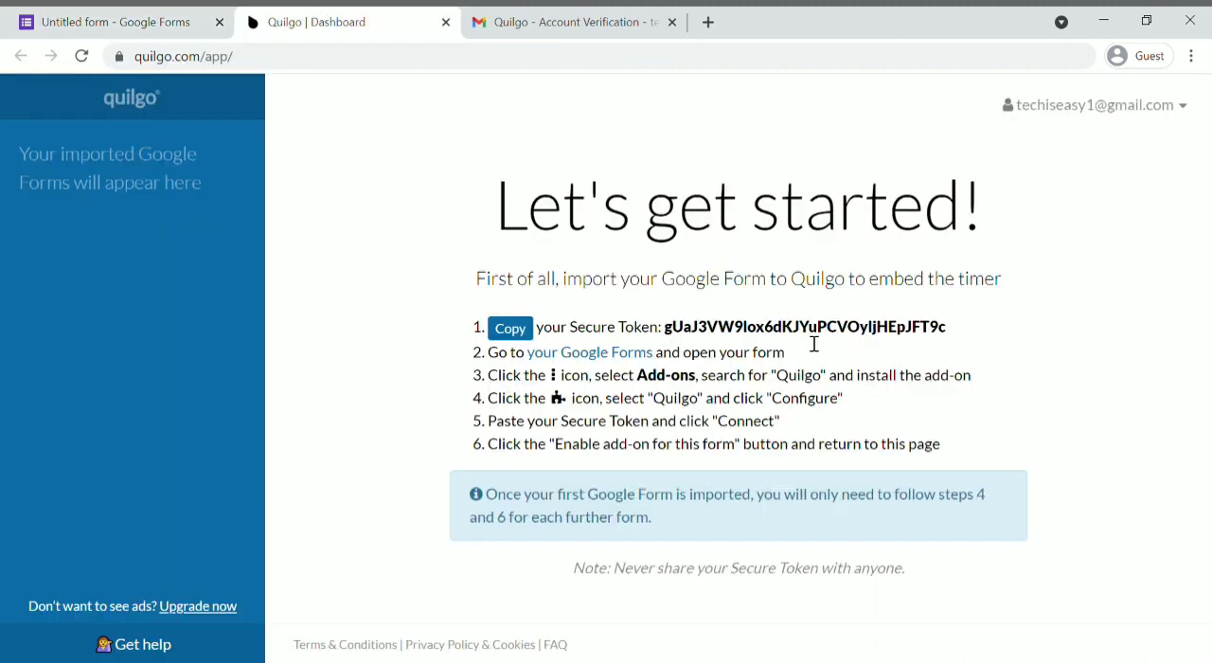
pyautogui.moveTo(666, 329); pyautogui.dragTo(952, 336)
pyautogui.click(952, 335)
# Step: Connect the form's add-on to the Quilgo account by pasting the Quilgo token, and enable Quilgo for this form
pyautogui.click(142, 17)
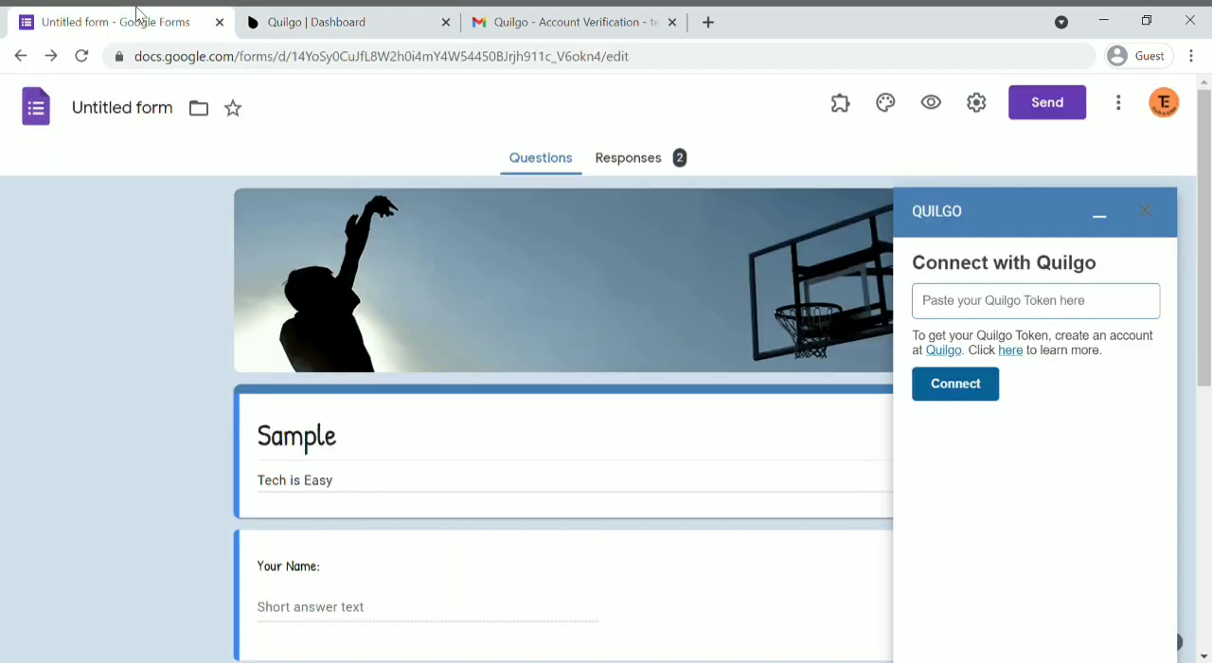
pyautogui.click(992, 309)
pyautogui.hotkey('ctrl', 'v')
pyautogui.click(974, 394)
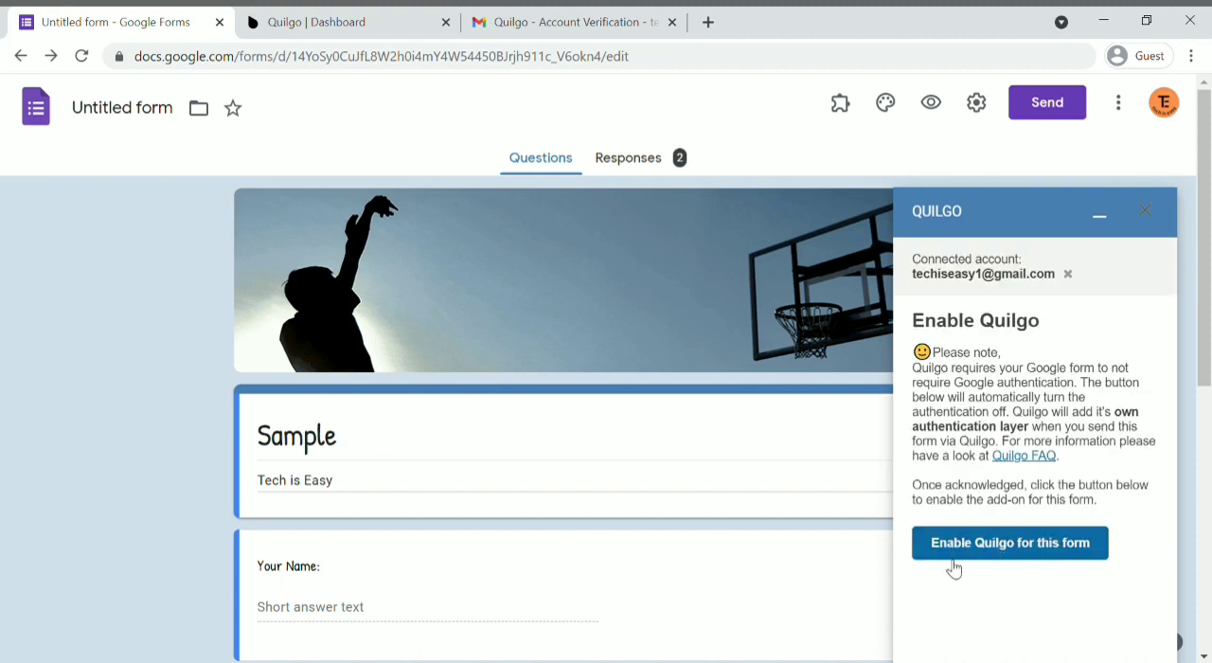
pyautogui.click(1049, 566)
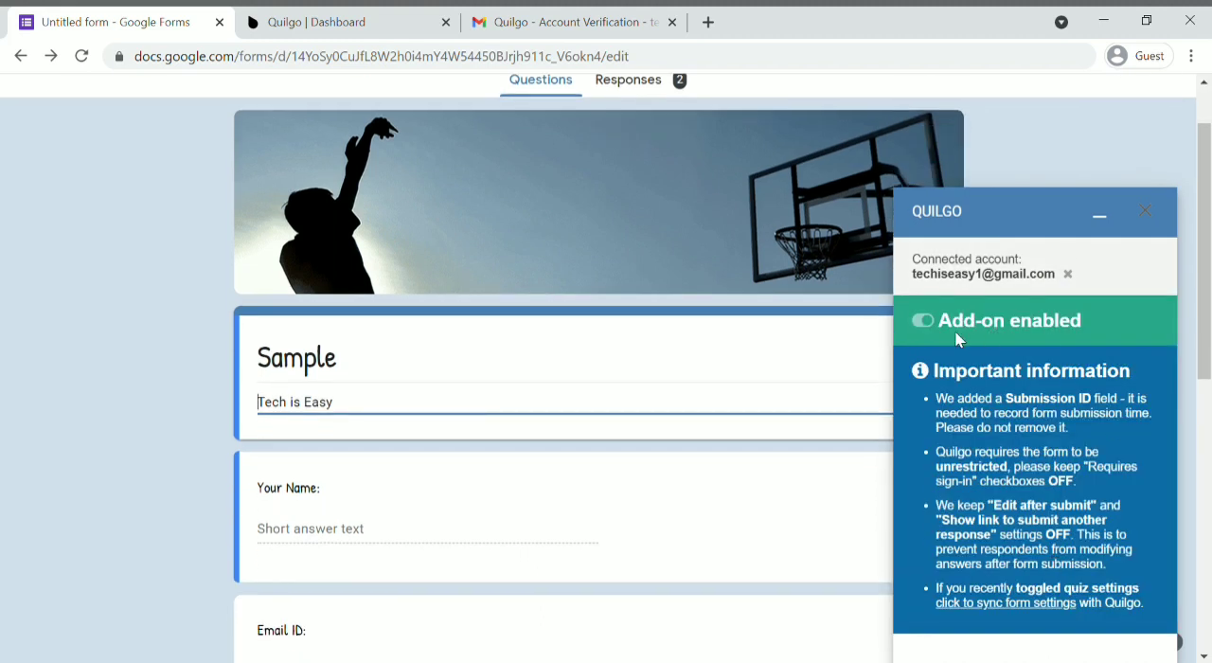
# Step: Close the Quilgo add-on window on the form and switch to the Quilgo dashboard
pyautogui.scroll(1, 799, 379)
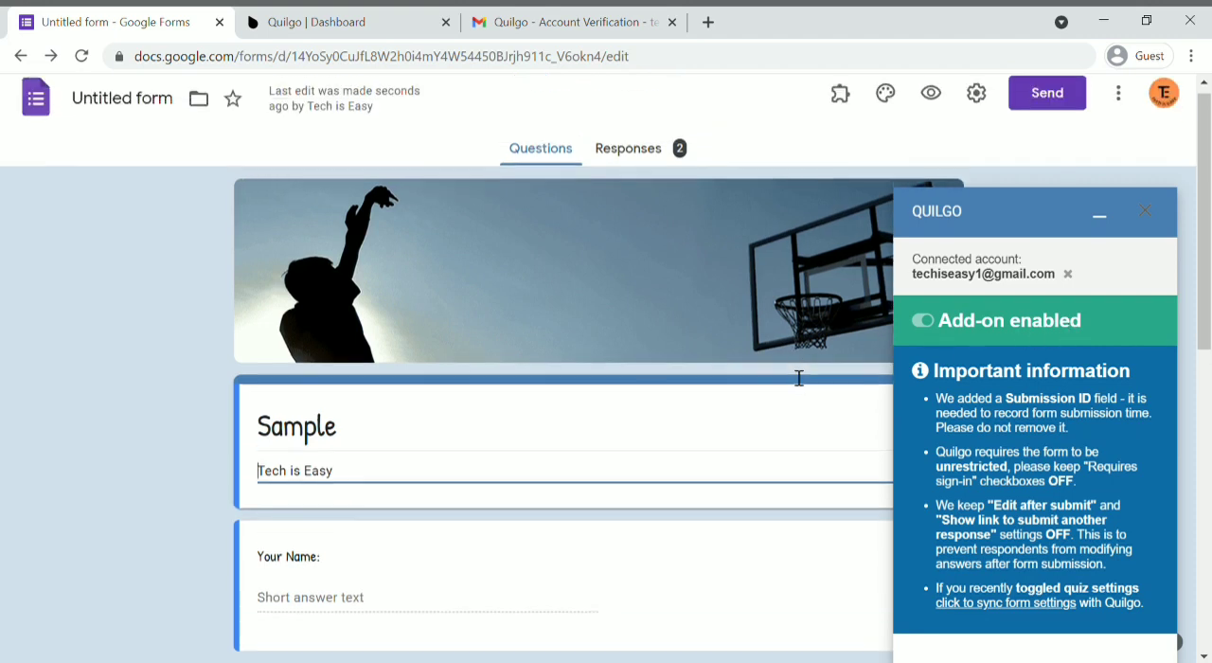
pyautogui.click(1146, 212)
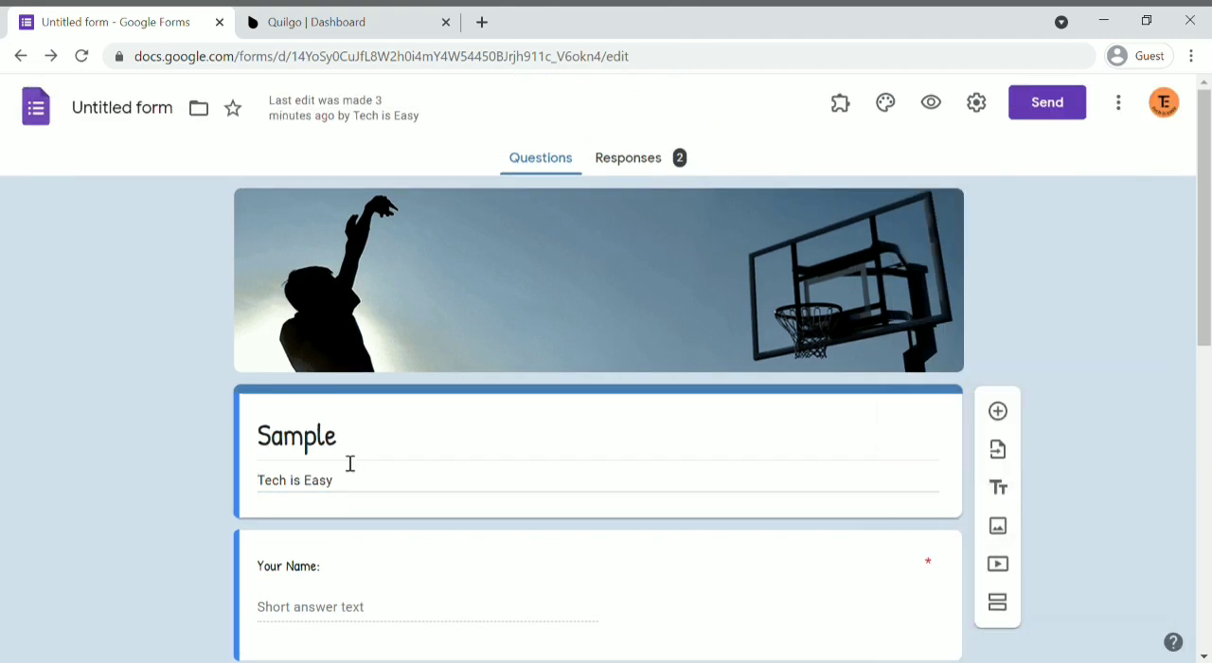
pyautogui.click(342, 29)
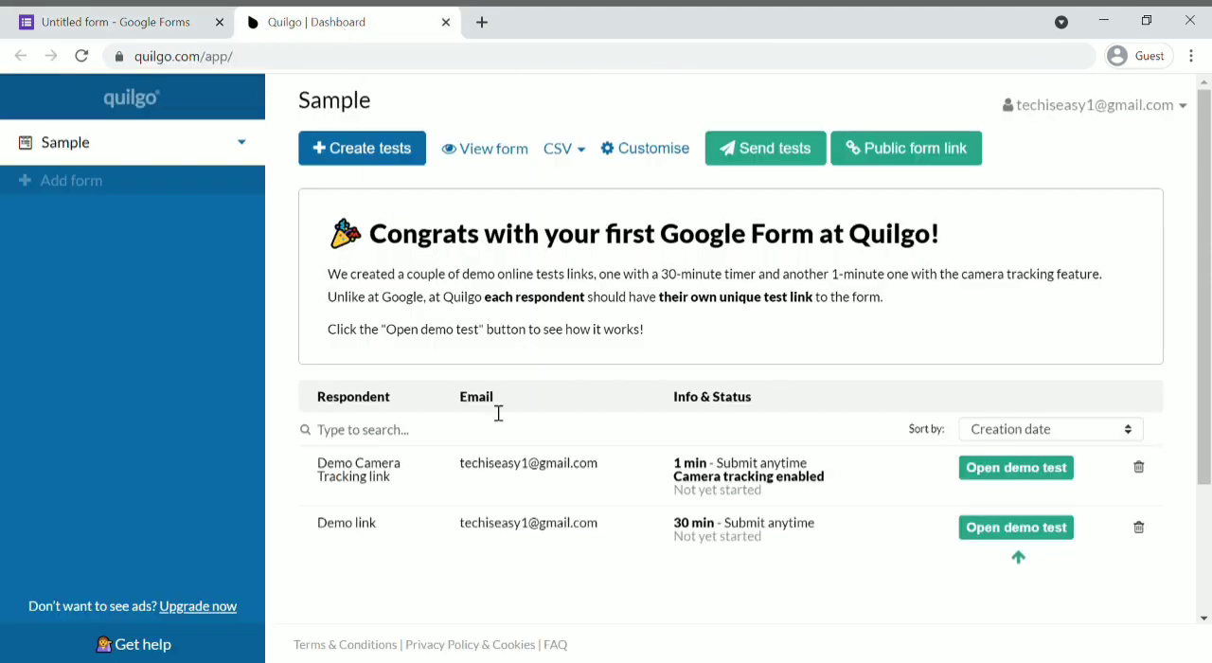
# Step: Start creating a test for the Sample form and add the respondent's e-mail address
pyautogui.click(373, 157)
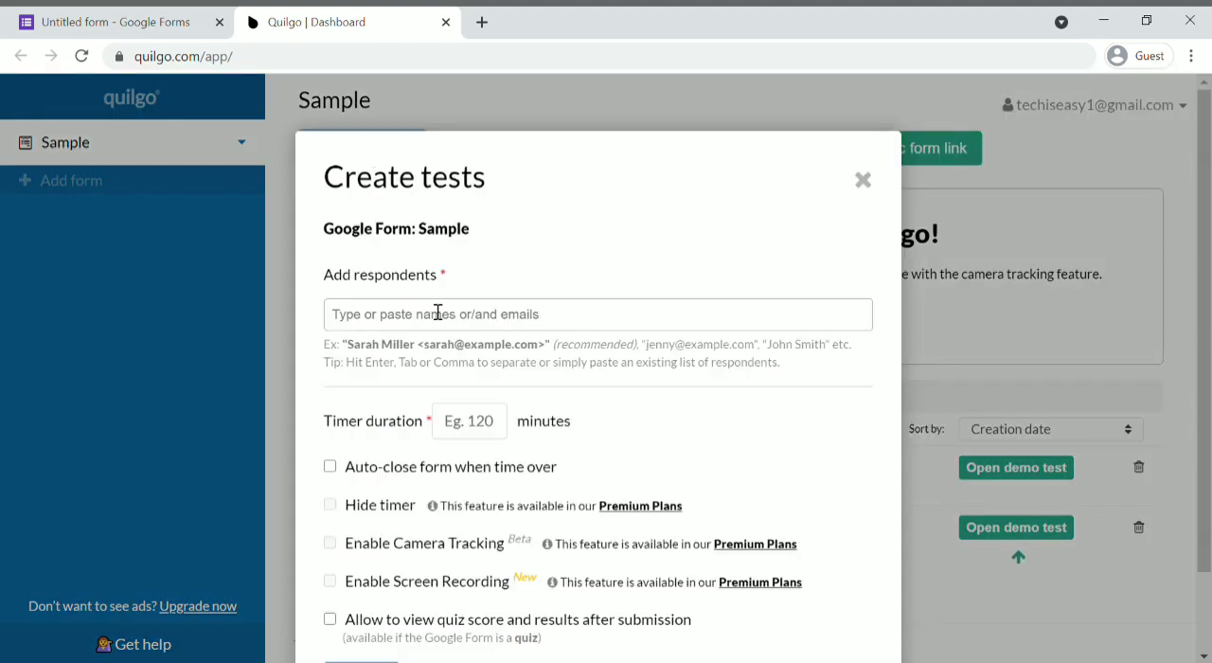
pyautogui.click(413, 329)
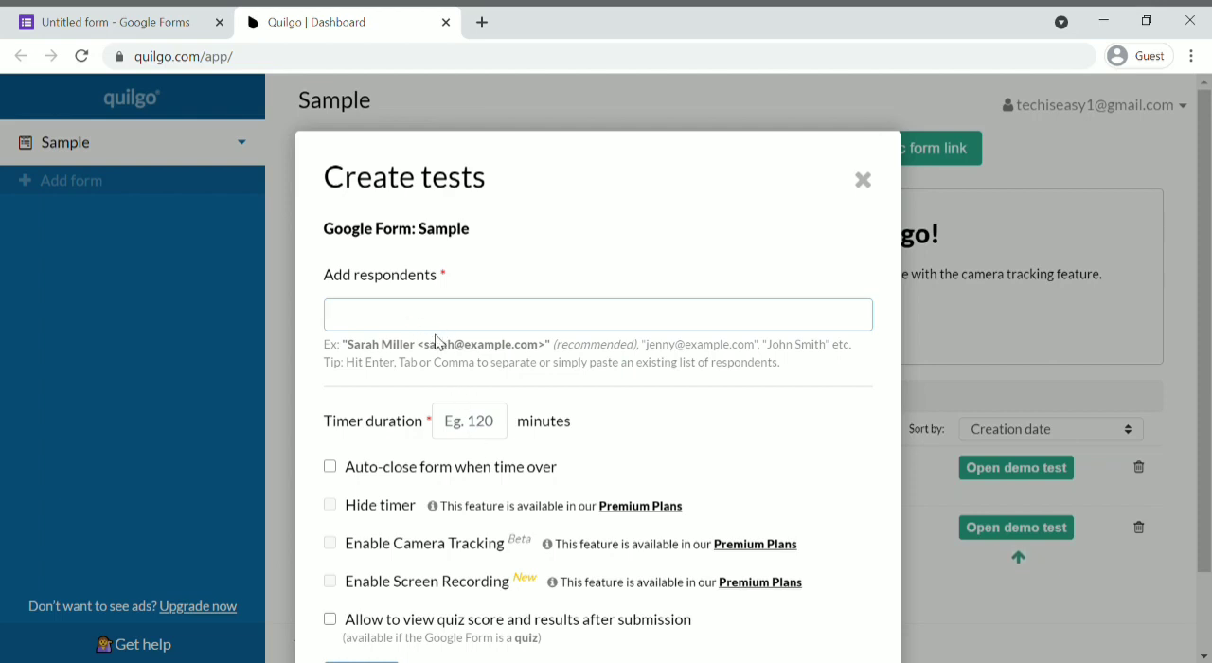
pyautogui.write('@gmail.com')
pyautogui.press('Return')
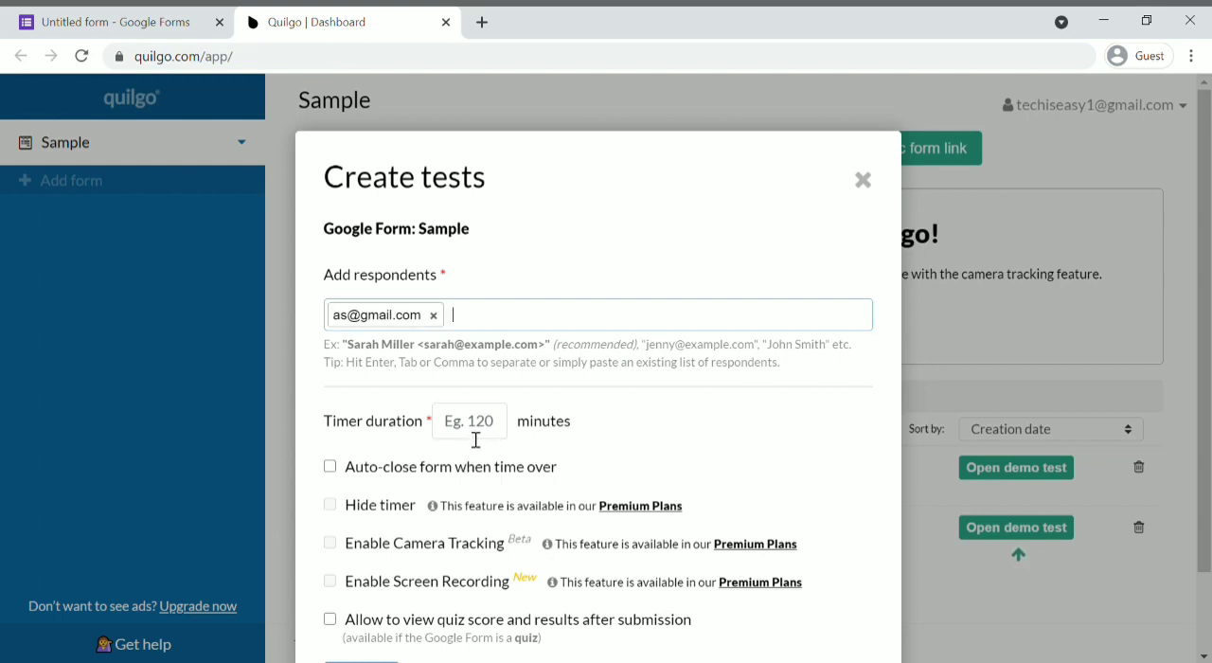
# Step: Set the timer duration to 60 minutes, enable auto-closing the form when time is over, and create the test
pyautogui.click(476, 437)
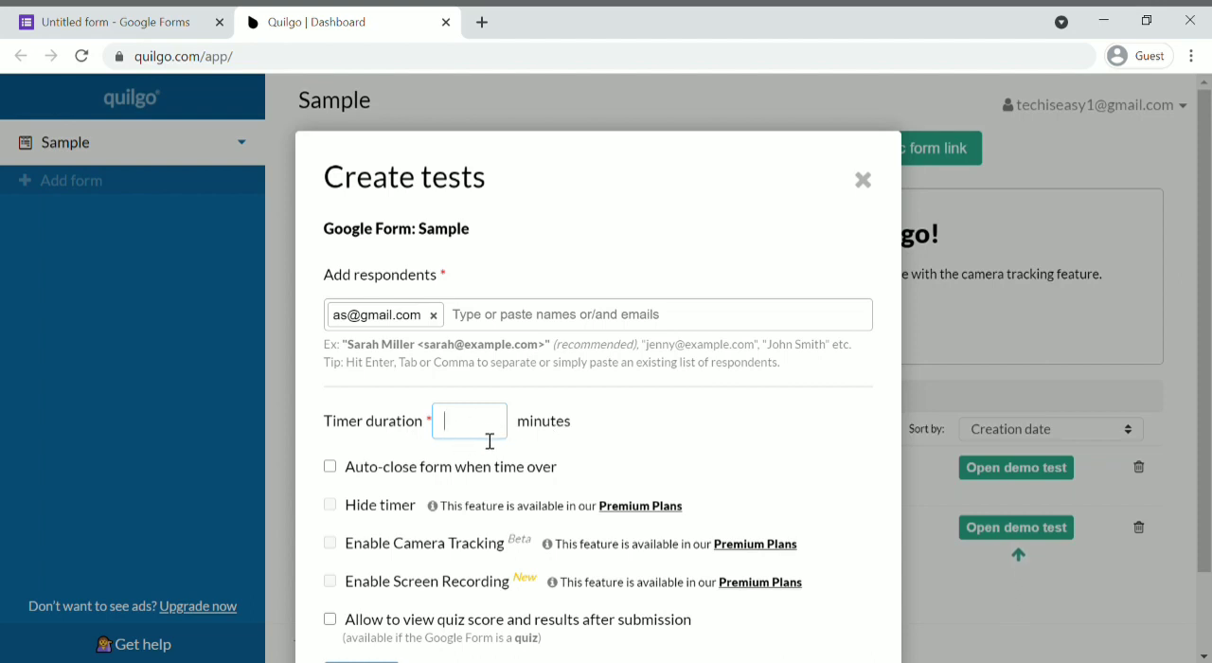
pyautogui.write('60')
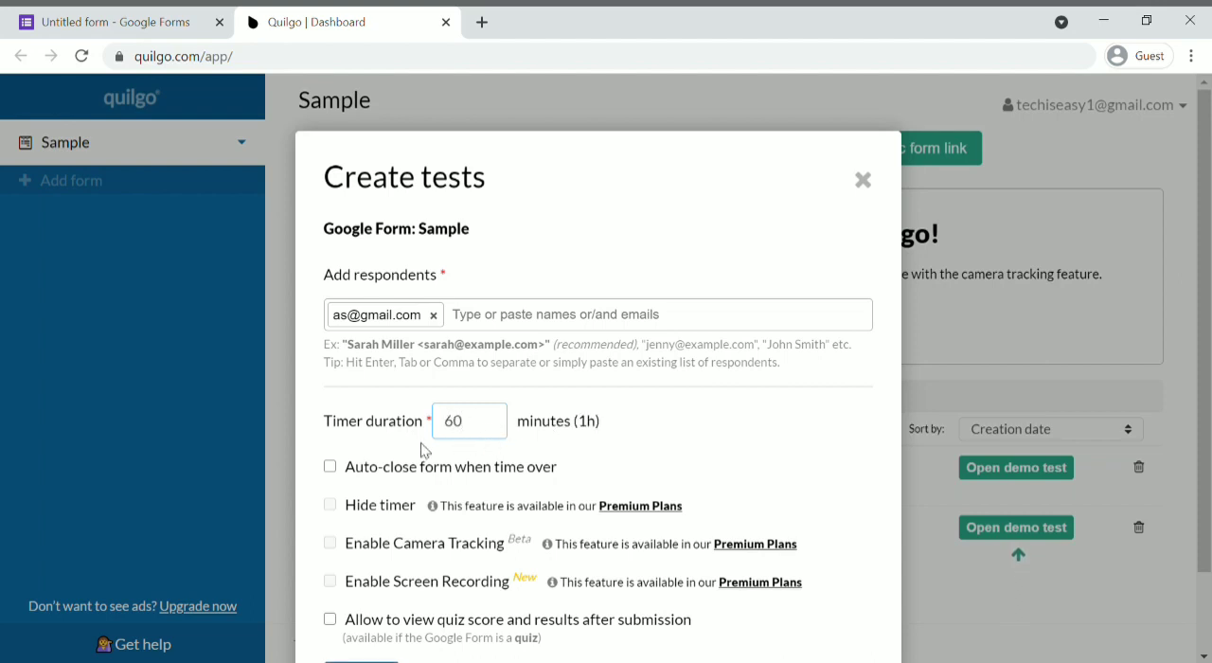
pyautogui.click(331, 471)
pyautogui.scroll(-1, 479, 483)
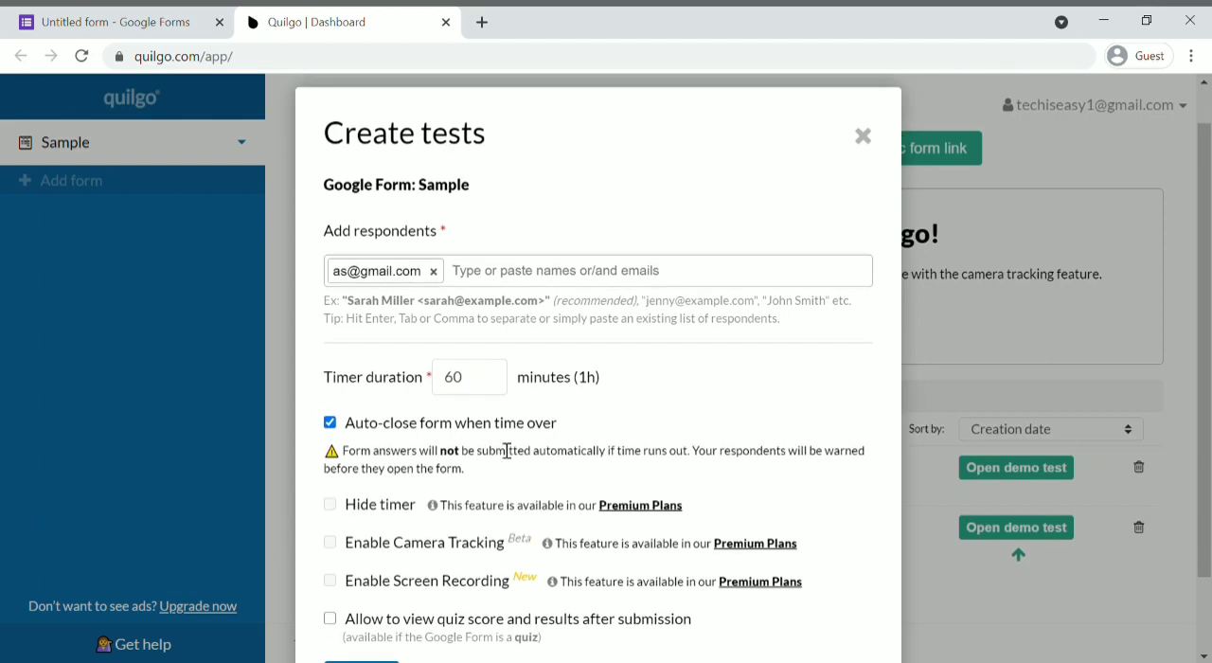
pyautogui.scroll(-2, 563, 440)
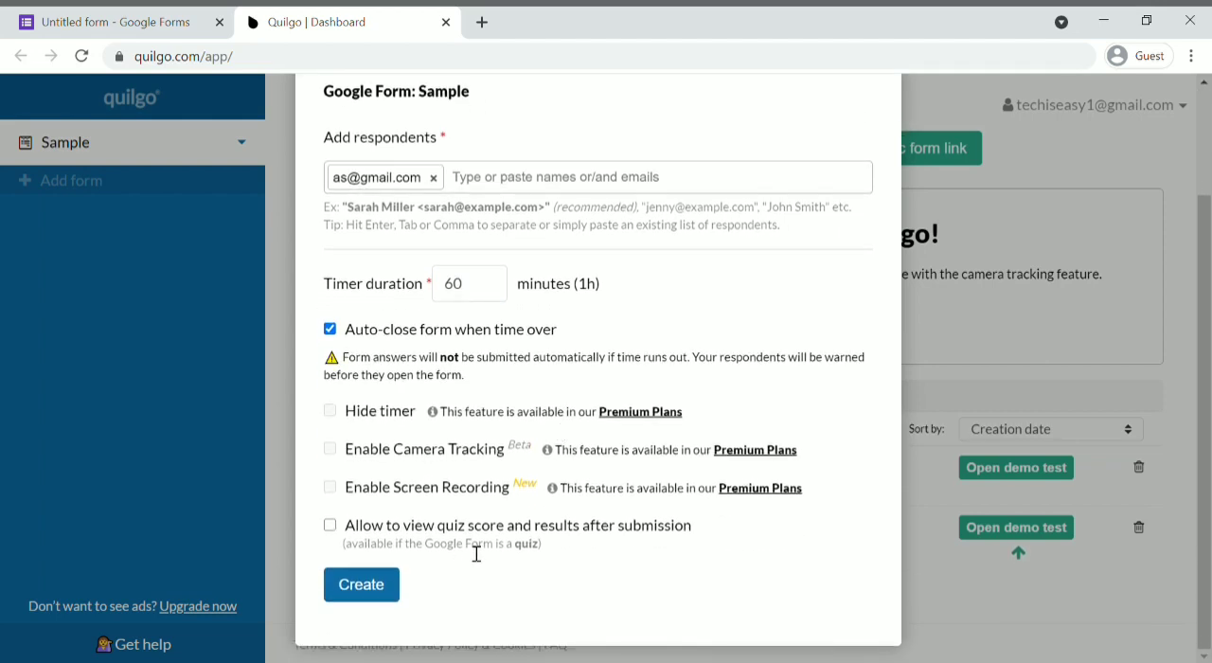
pyautogui.click(358, 581)
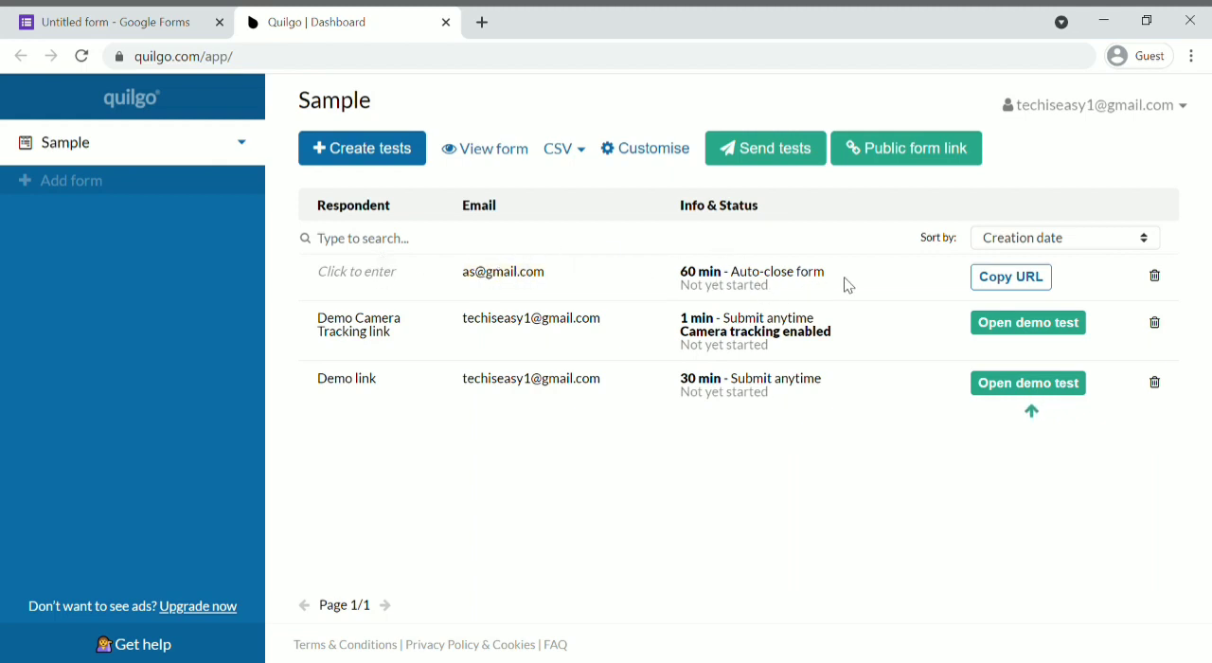
# Step: Copy the URL of the new 60-minute test, load it in a new browser tab and open the timed form
pyautogui.click(1024, 282)
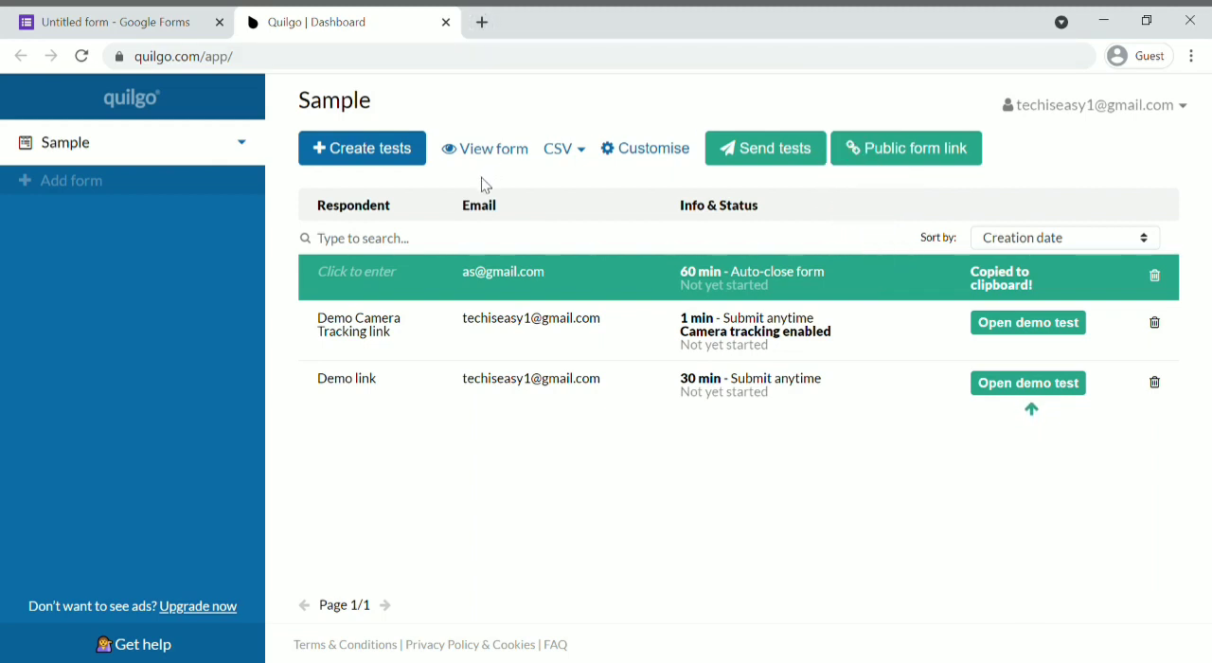
pyautogui.click(482, 22)
pyautogui.hotkey('ctrl', 'v')
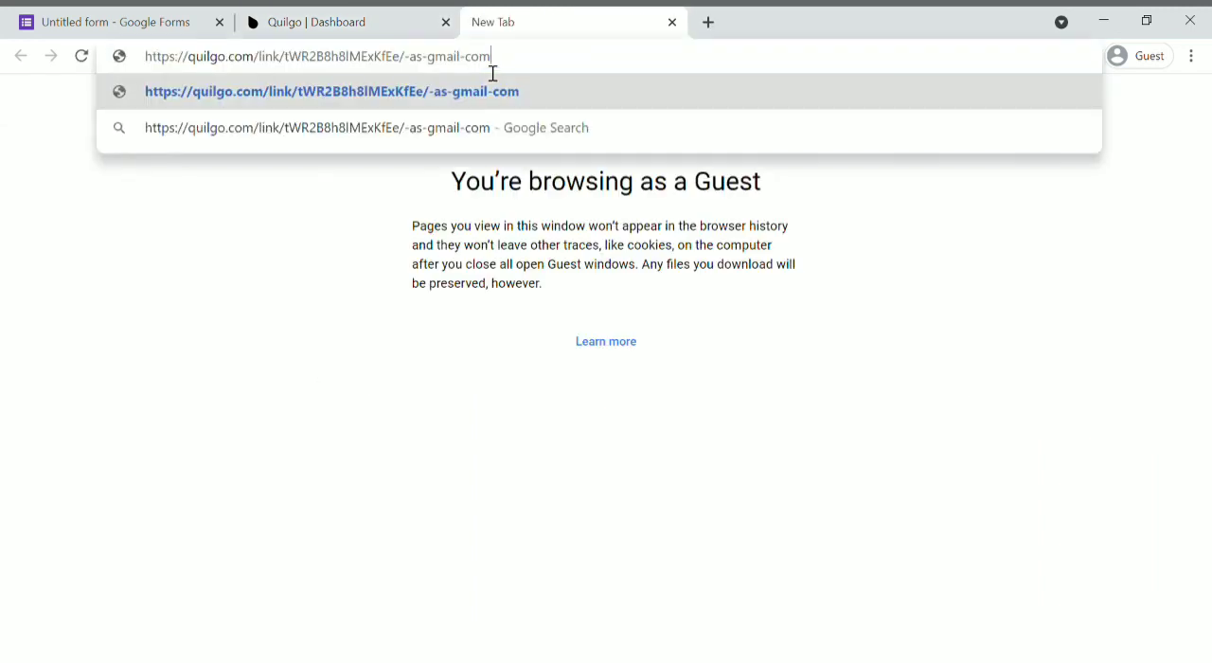
pyautogui.press('Return')
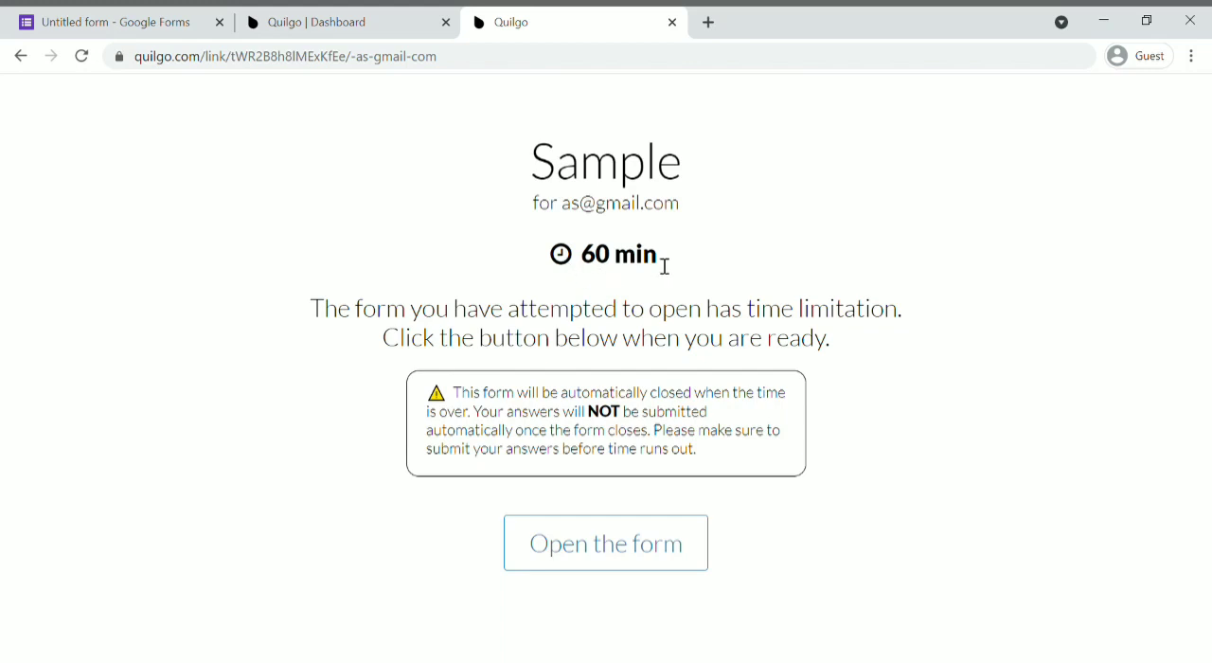
pyautogui.click(605, 548)
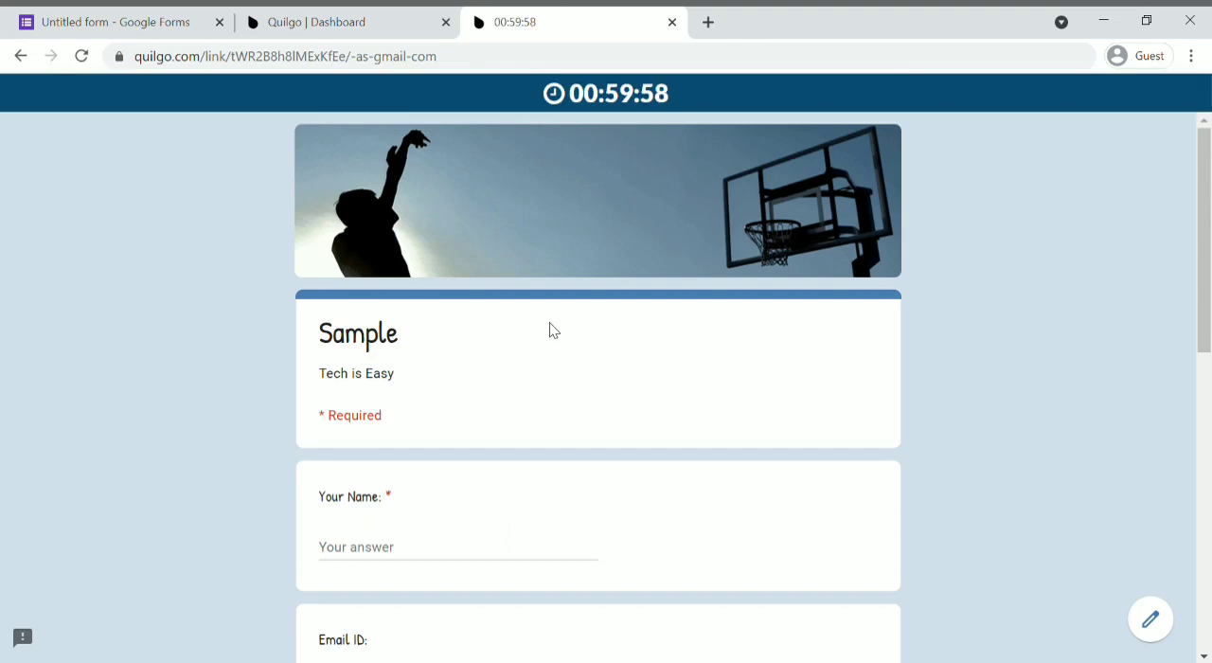
# Step: Compare the timed form with the original in the Google Forms editor, checking its countdown timer and questions
pyautogui.click(146, 19)
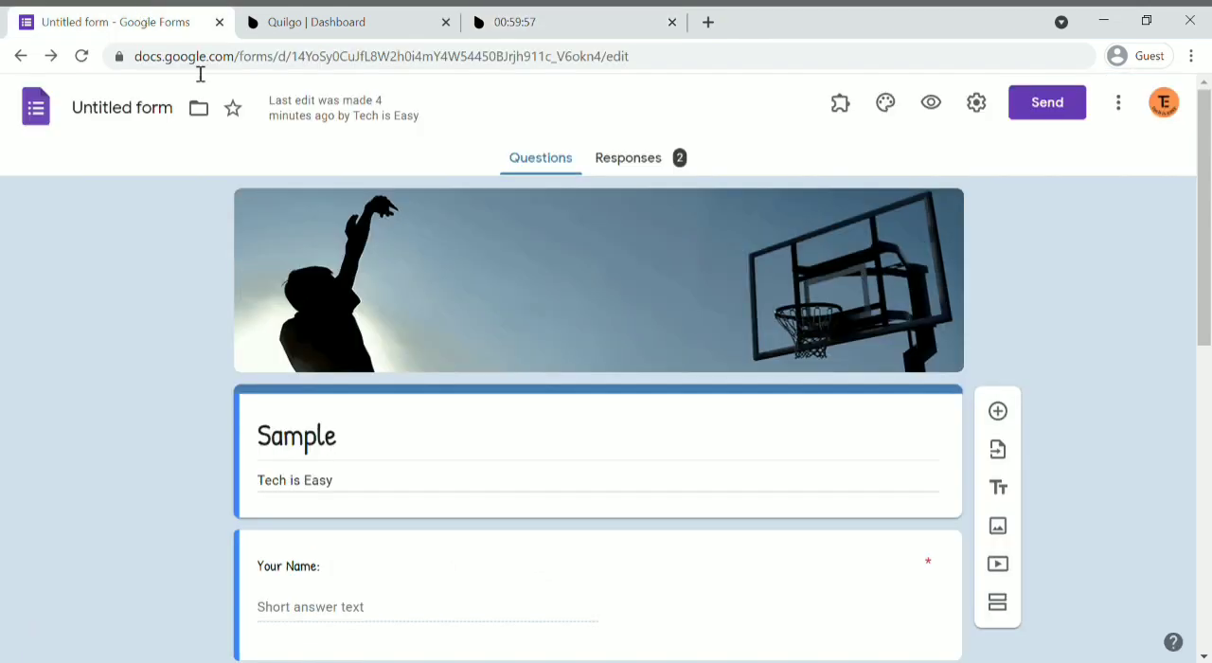
pyautogui.click(508, 18)
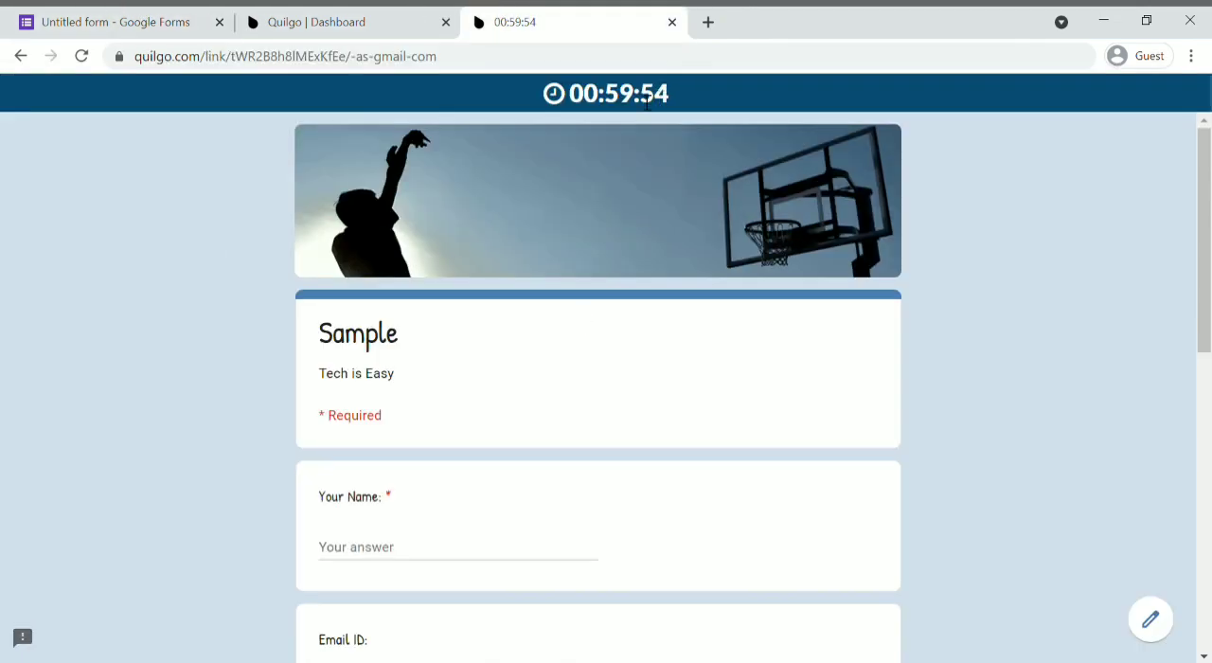
pyautogui.scroll(-1, 582, 262)
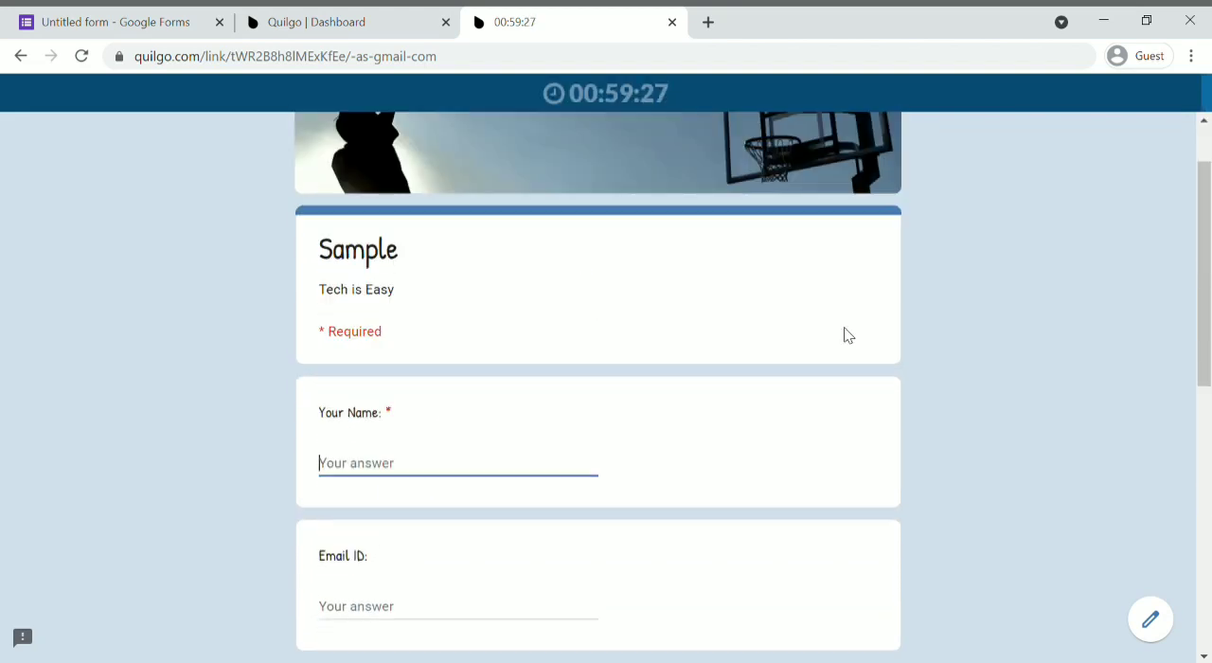
pyautogui.scroll(1, 848, 335)
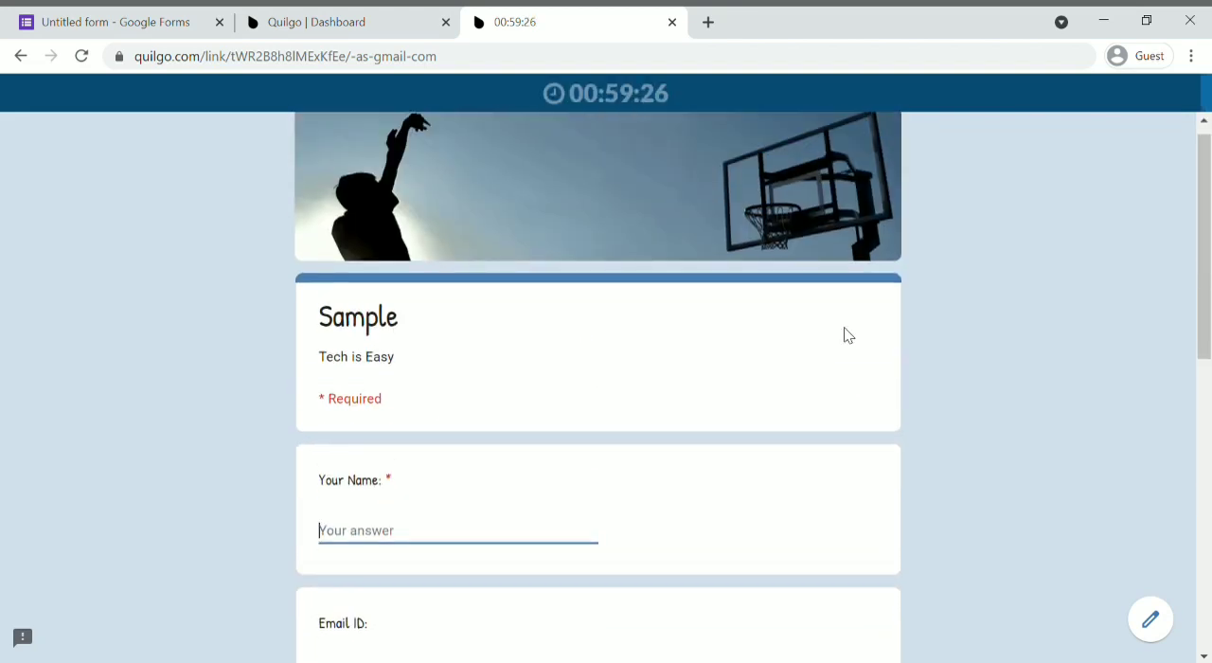